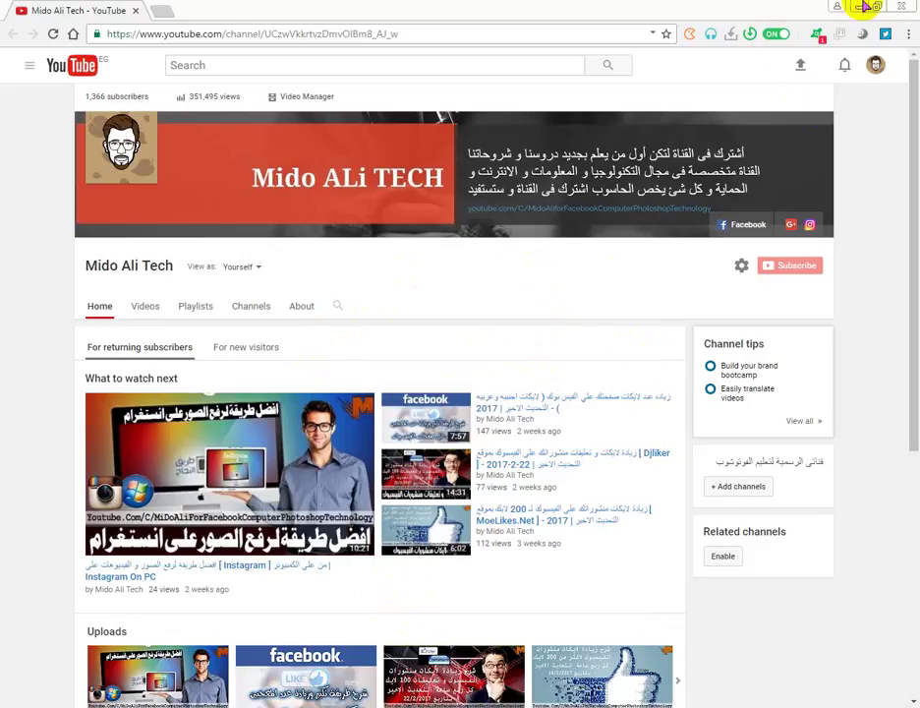
Leave the browser and extract the MIDO ALI TECH archive directly into the Design Photoshop (F:) drive.
left_click(863, 7)
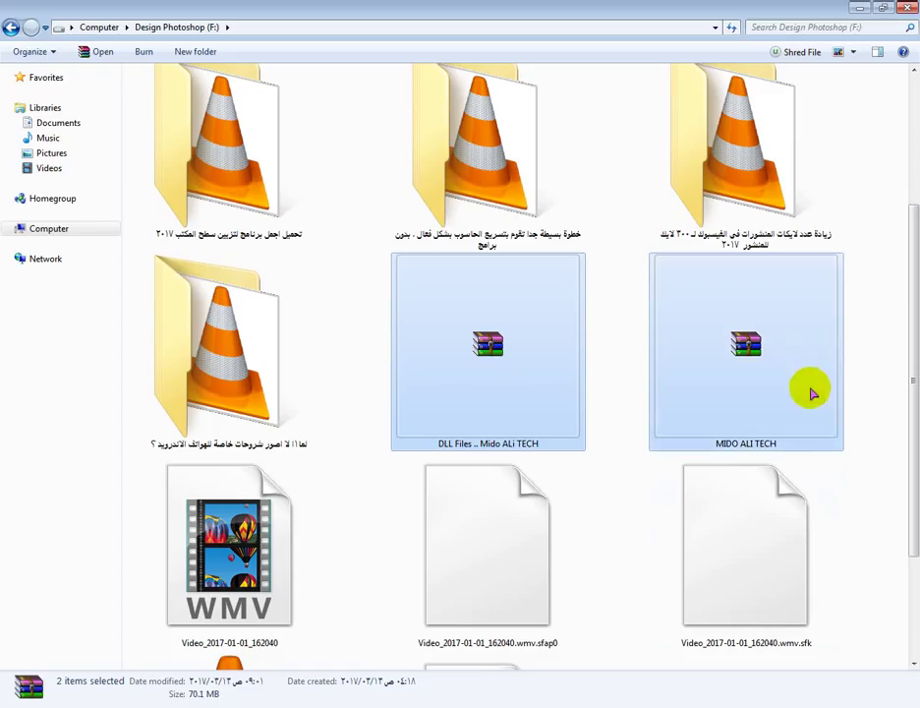
left_click(870, 357)
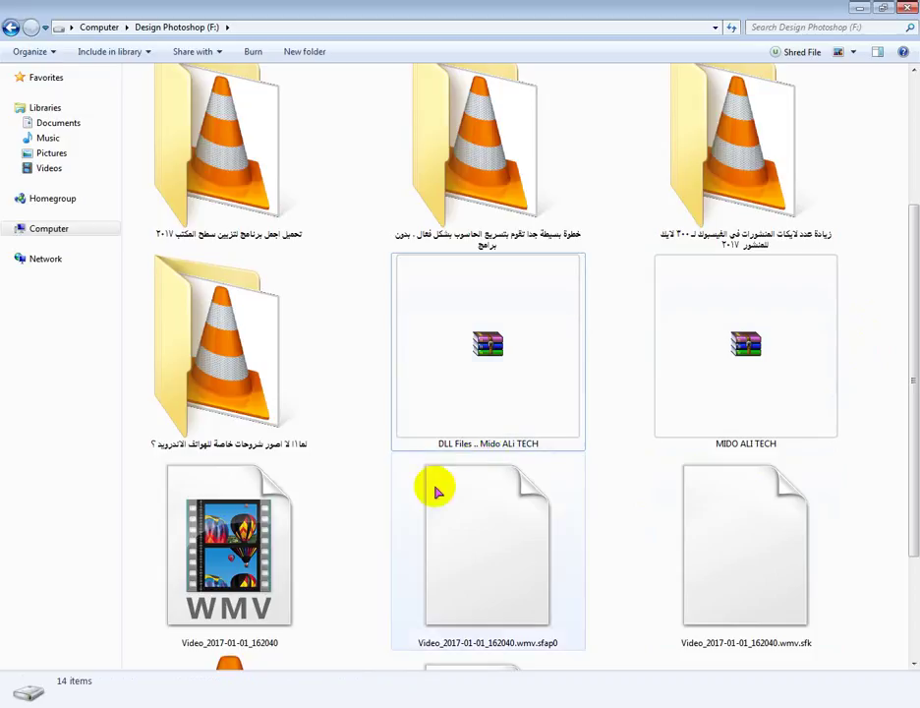
left_click(750, 371)
right_click(750, 373)
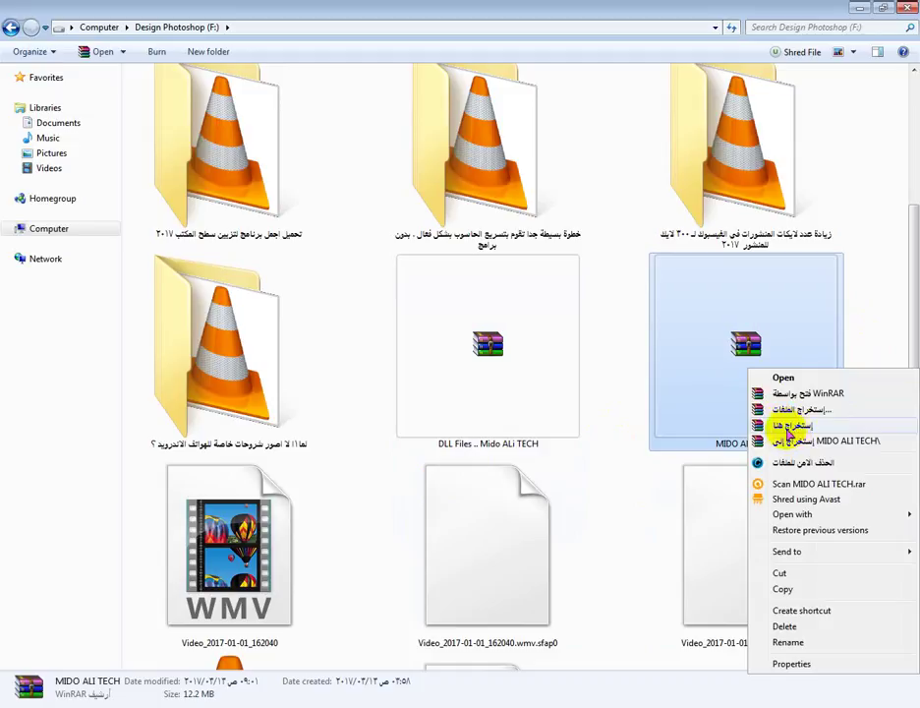
left_click(783, 426)
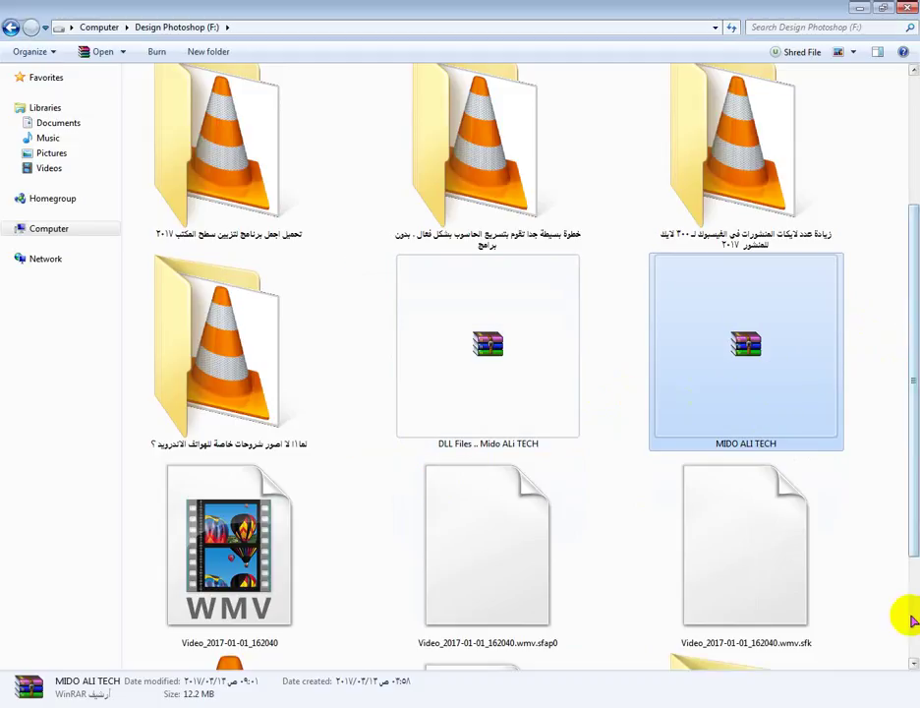
Extract the DLL Files .. Mido ALi TECH archive directly into the same drive.
left_click_drag(906, 340, 910, 440)
right_click(499, 199)
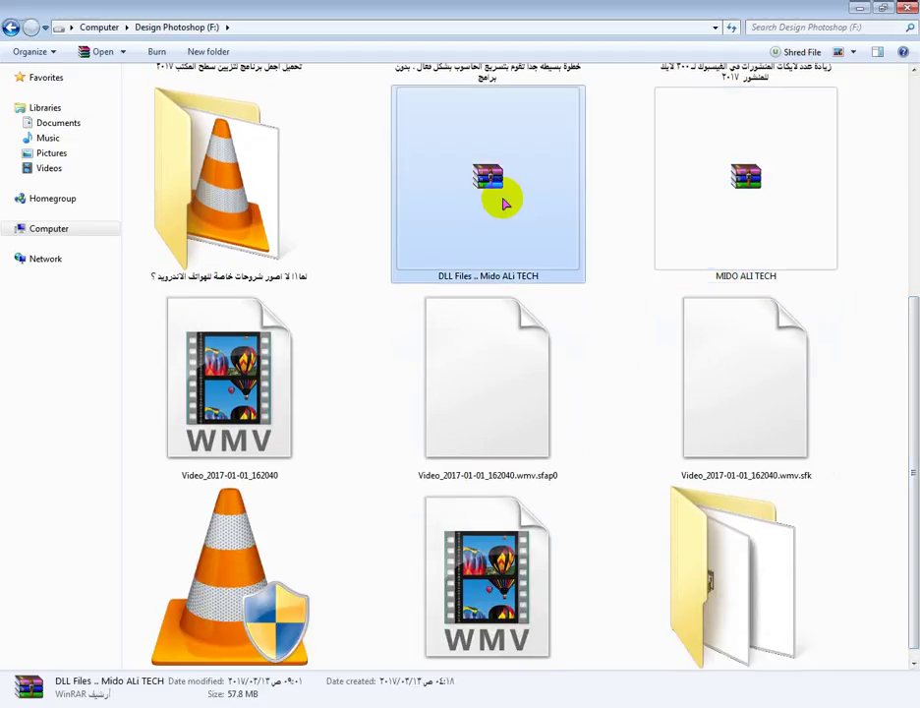
left_click(567, 256)
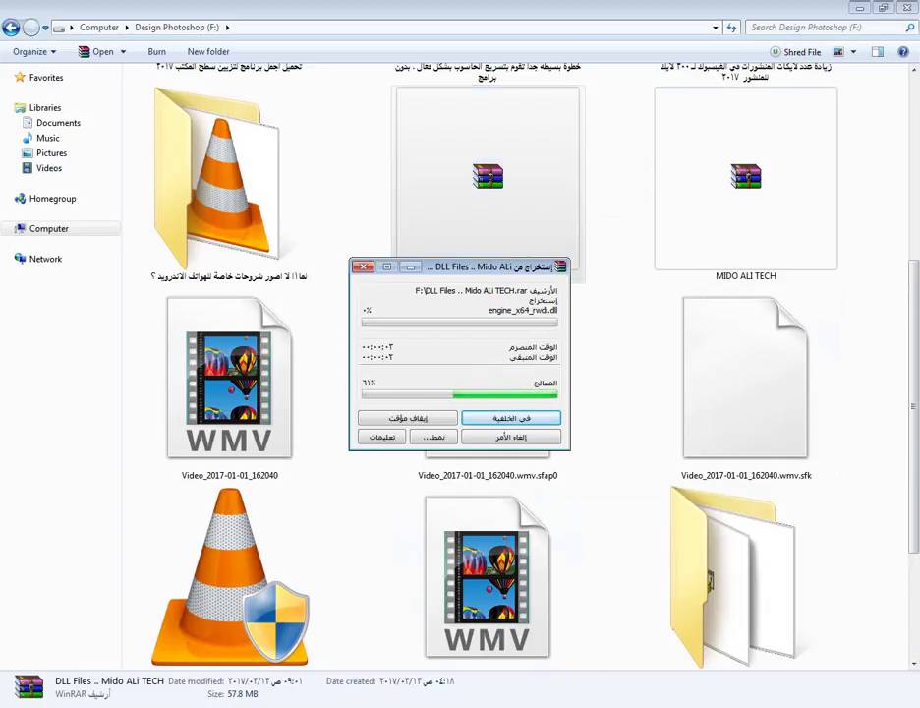
scroll(906, 405, "down", 3)
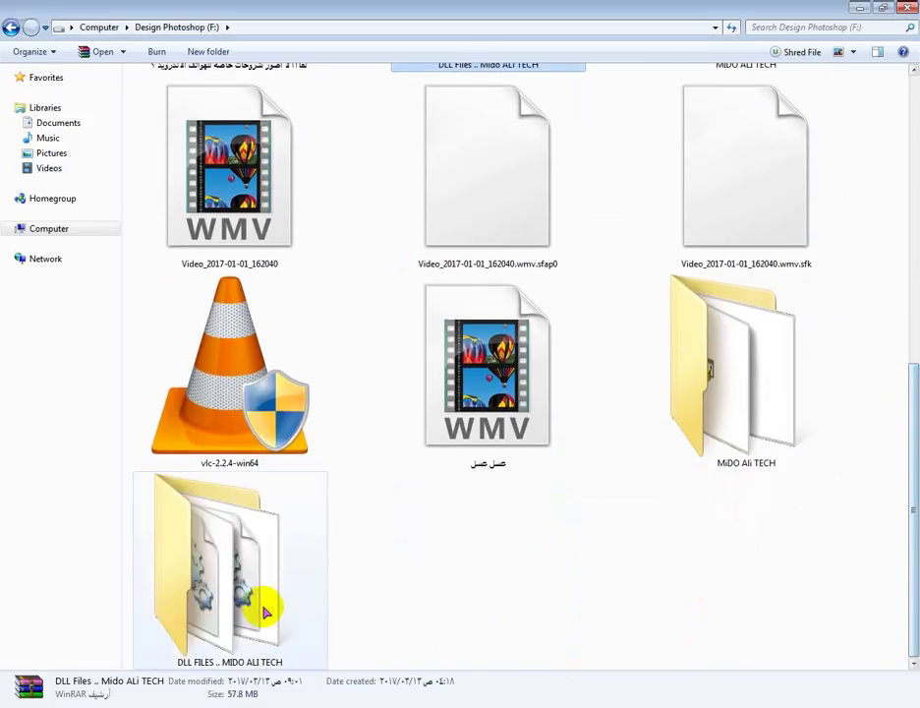
Open the extracted MiDO Ali TECH folder and look over the DirectX folder and vcredist installers.
left_click(712, 539)
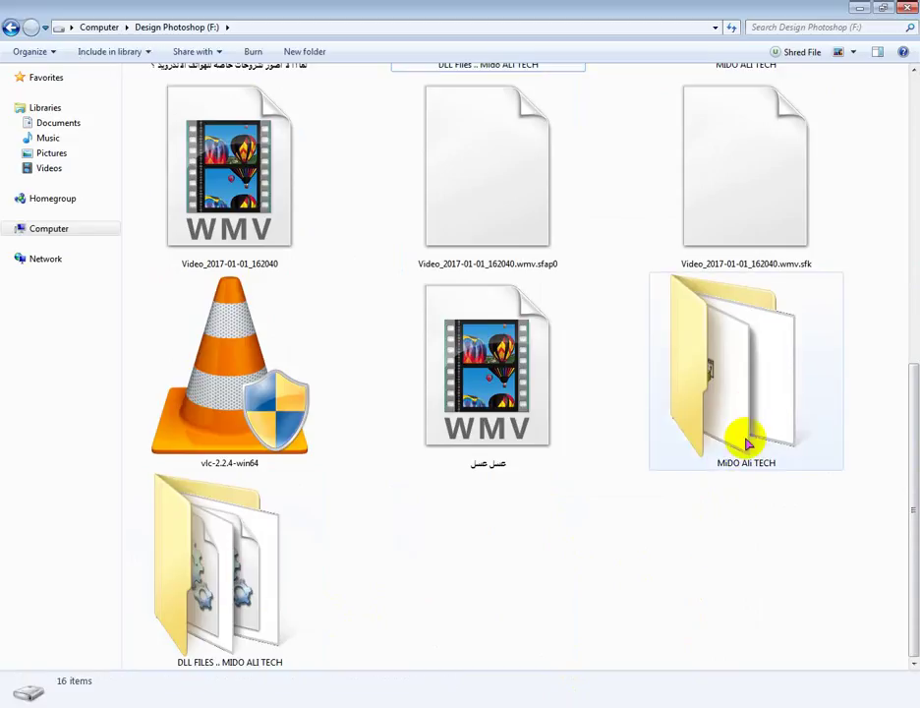
double_click(746, 366)
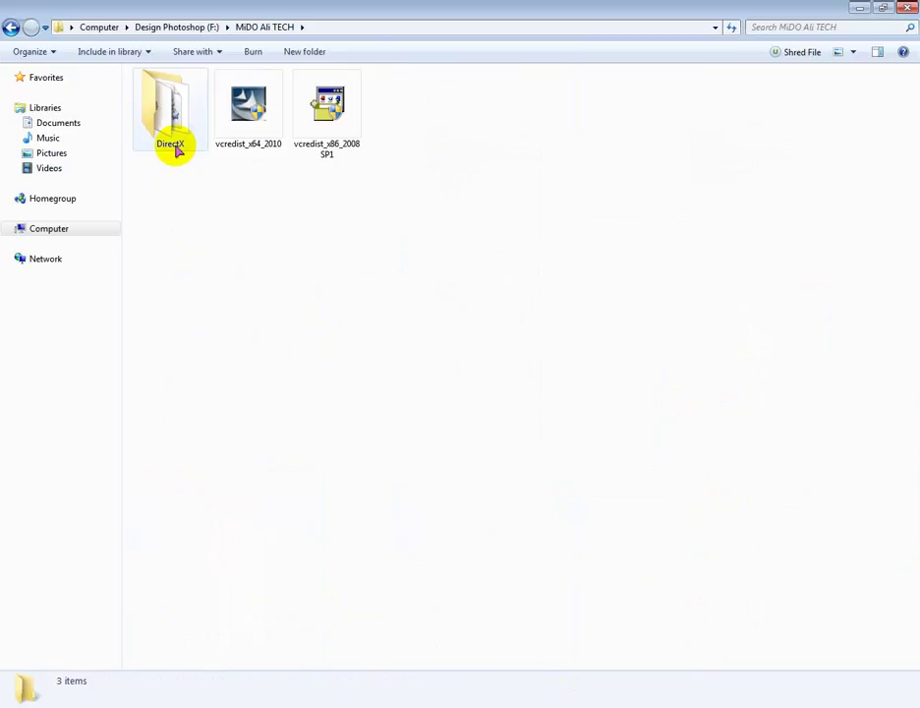
left_click_drag(147, 179, 462, 138)
left_click(341, 270)
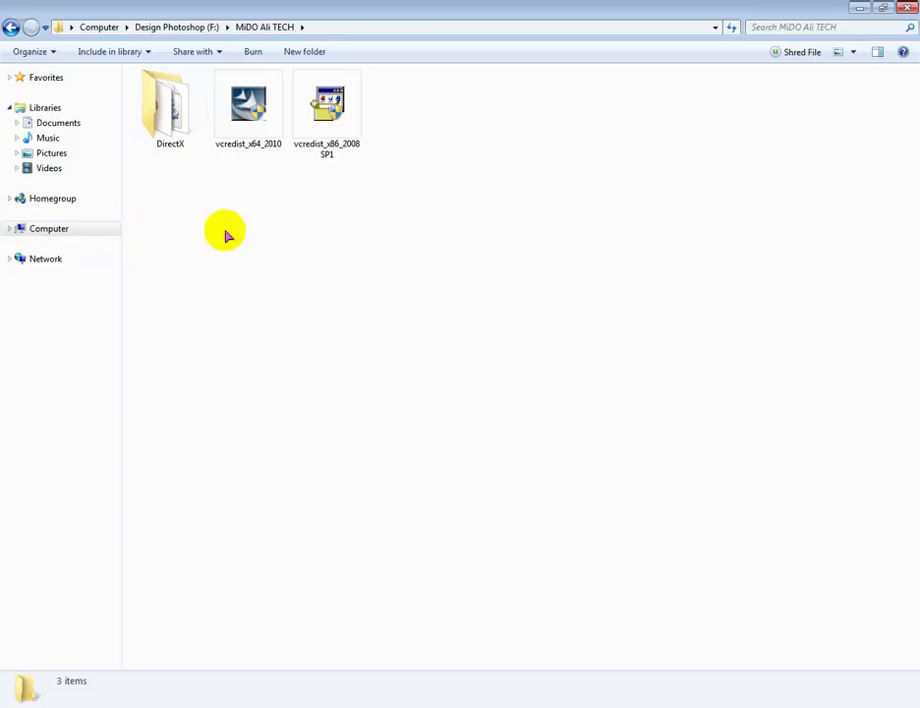
right_click(273, 231)
left_click(293, 285)
left_click(174, 181)
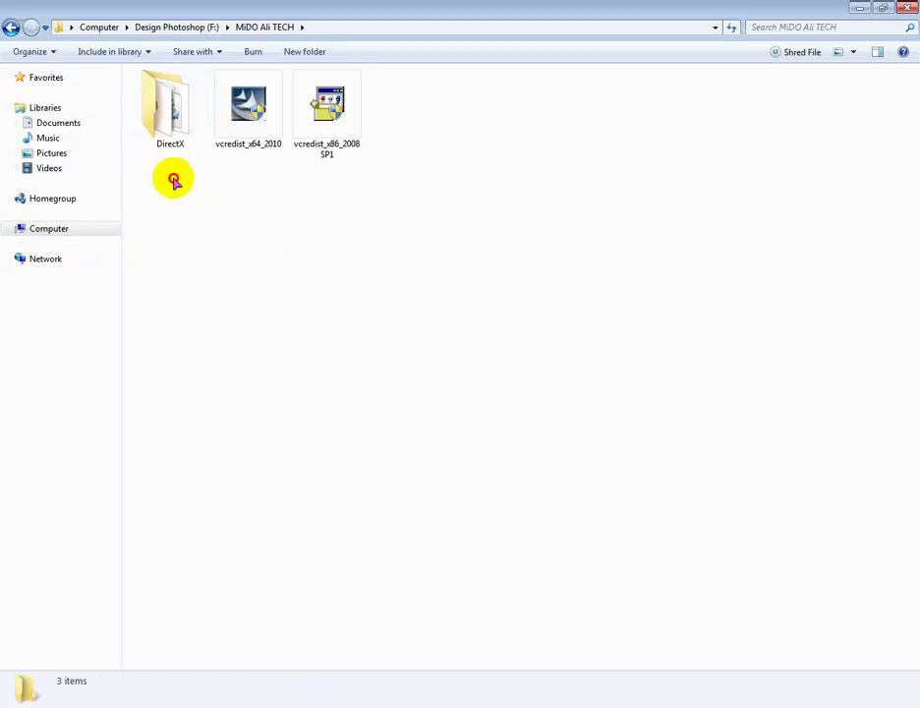
mouse_move(175, 181)
left_mouse_down()
mouse_move(328, 119)
mouse_move(232, 191)
left_mouse_up()
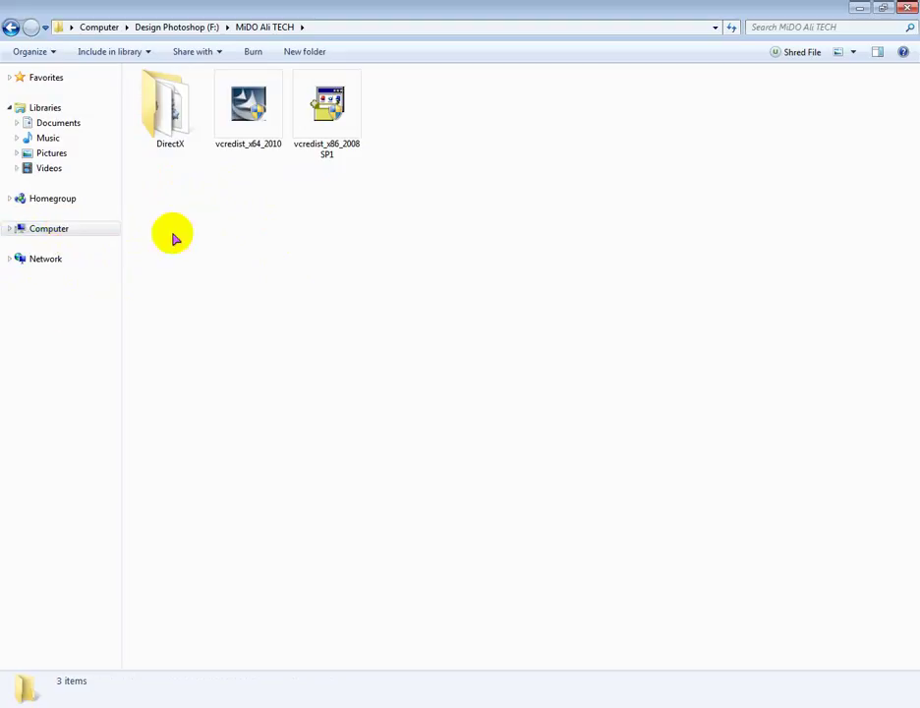
right_click(242, 203)
left_click(254, 259)
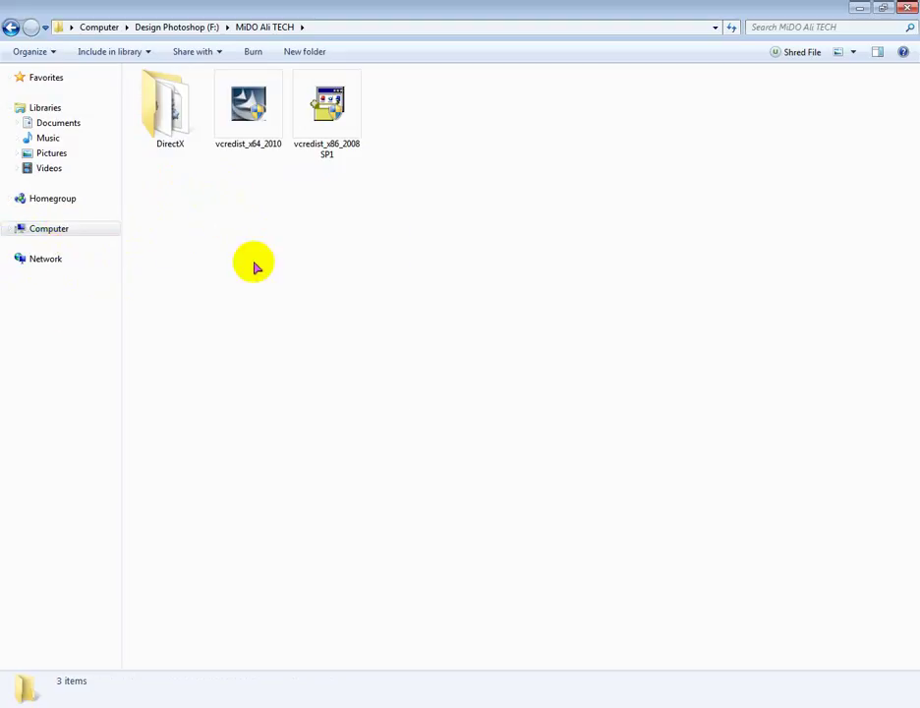
right_click(305, 351)
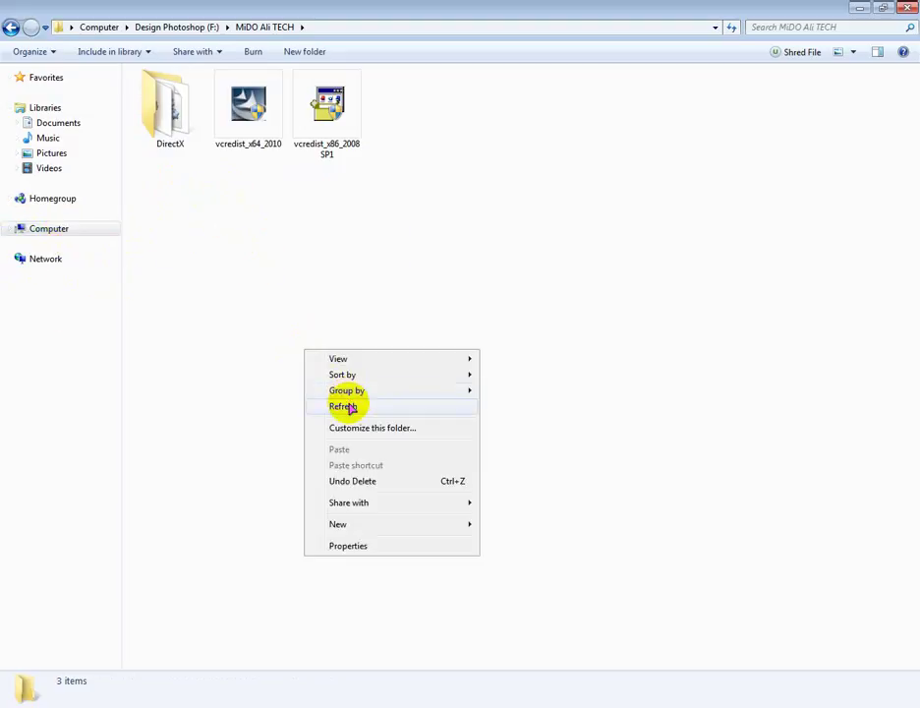
left_click(352, 407)
left_click_drag(166, 183, 380, 103)
left_click(294, 225)
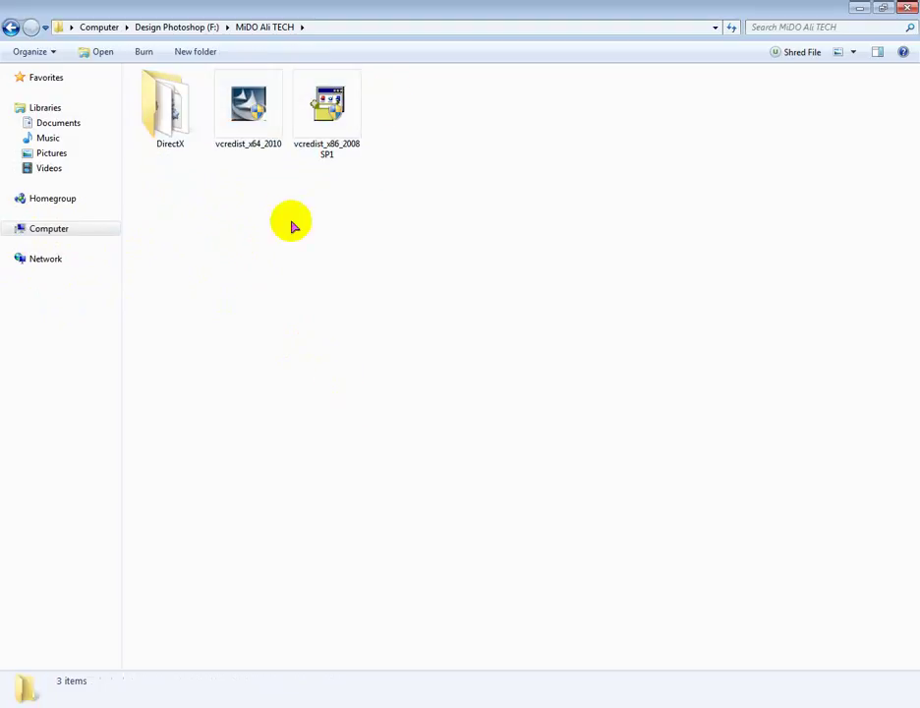
Open the DirectX folder and look over its setup files.
double_click(183, 124)
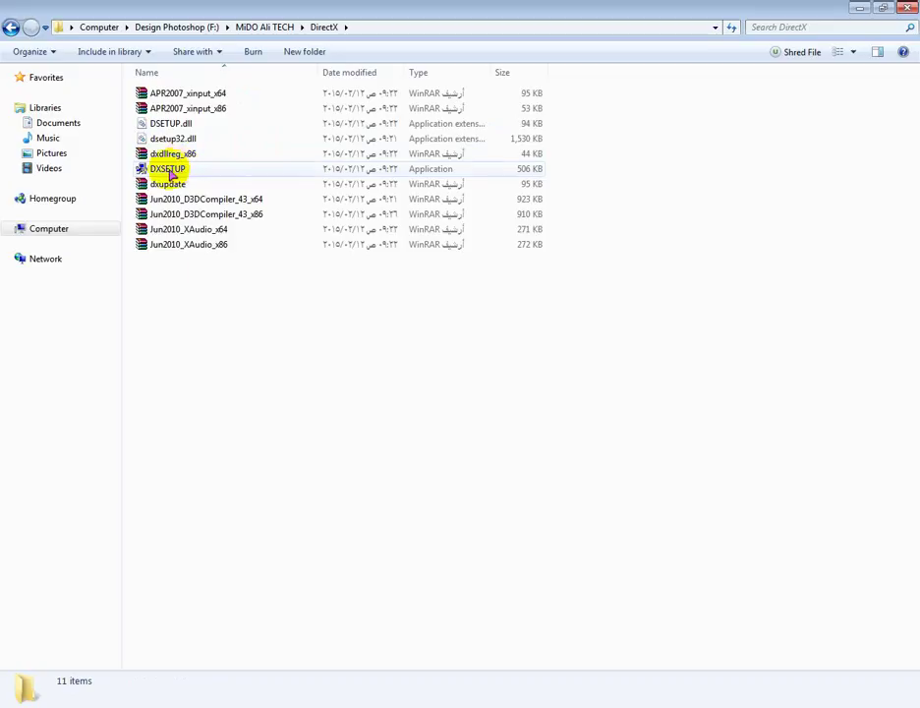
left_click_drag(171, 261, 181, 92)
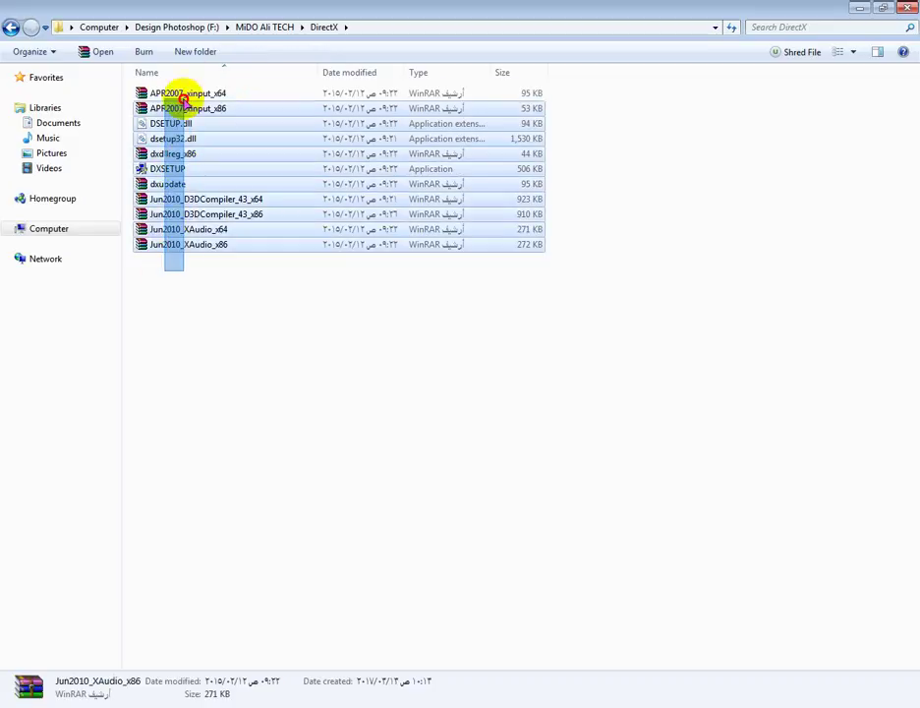
right_click(140, 233)
left_click(148, 308)
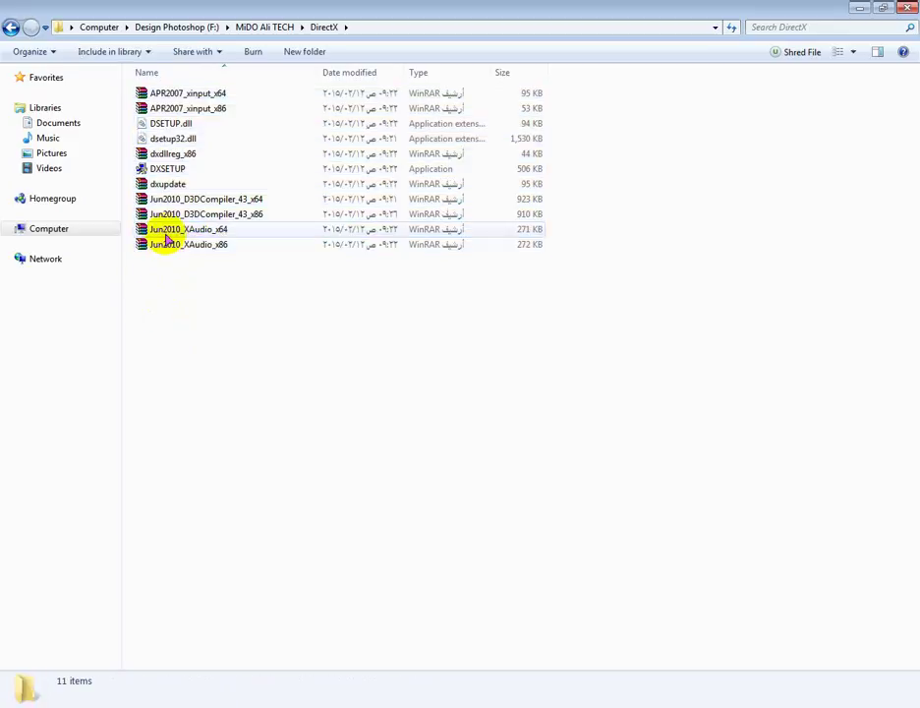
right_click(167, 234)
left_click(306, 325)
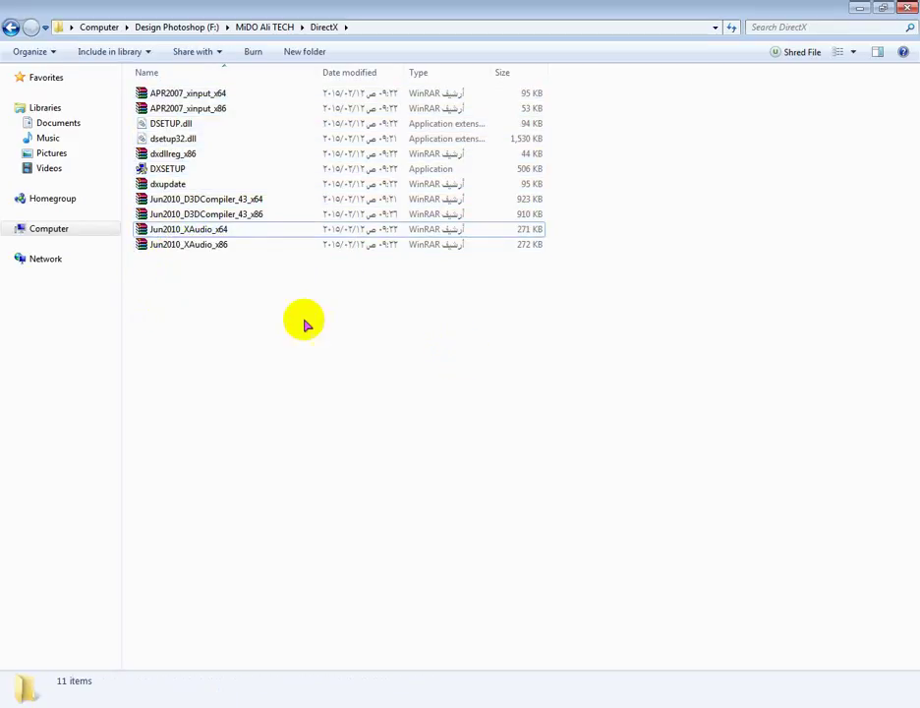
Select DXSETUP, close the unwanted blogcreative.org tab in the browser and return to the DirectX folder.
left_click(158, 172)
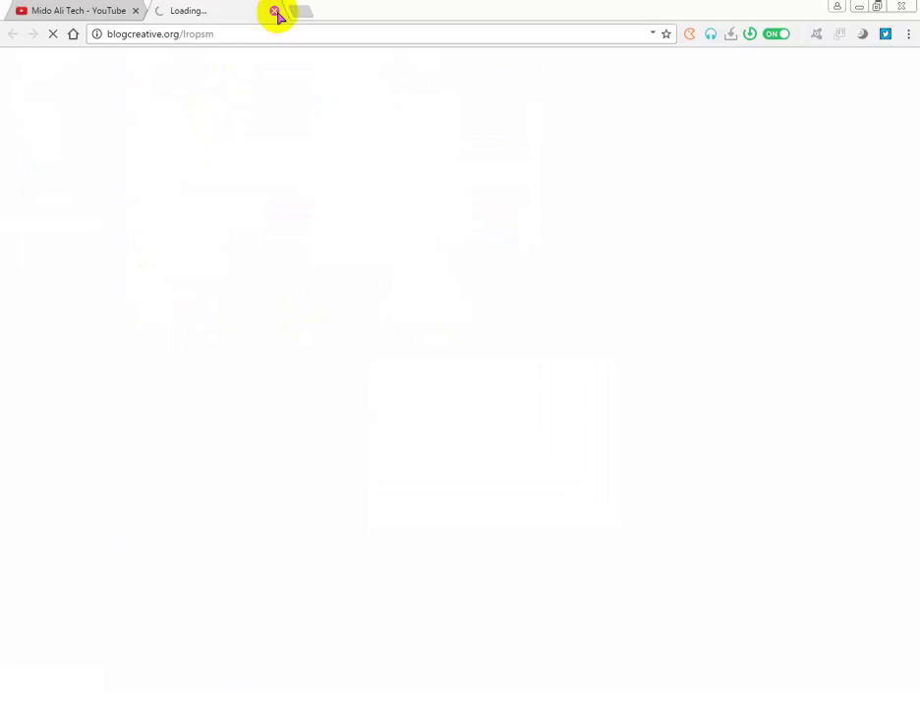
left_click(274, 11)
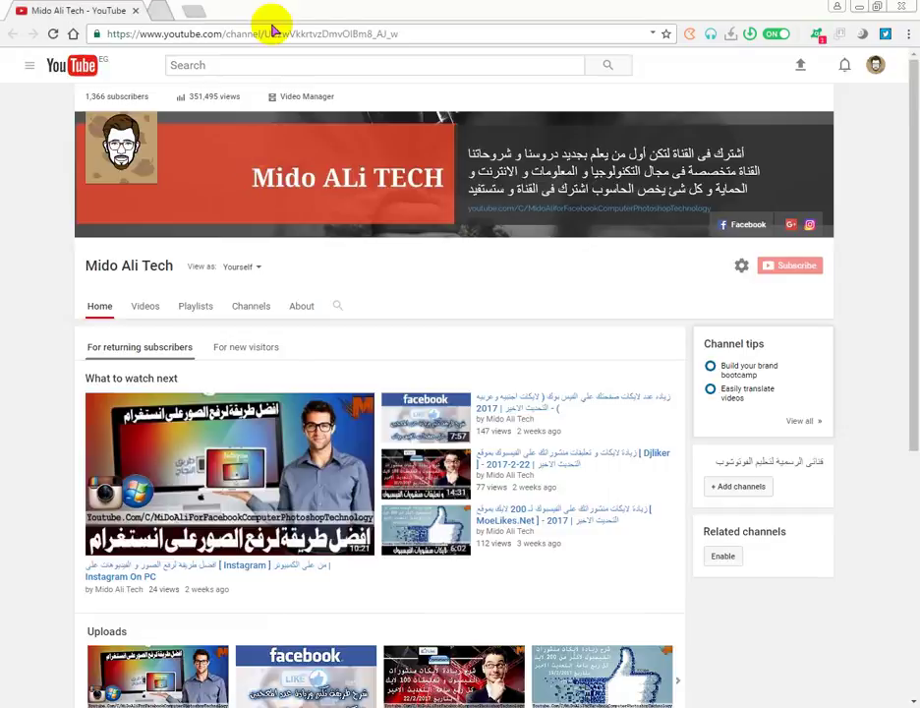
left_click(868, 7)
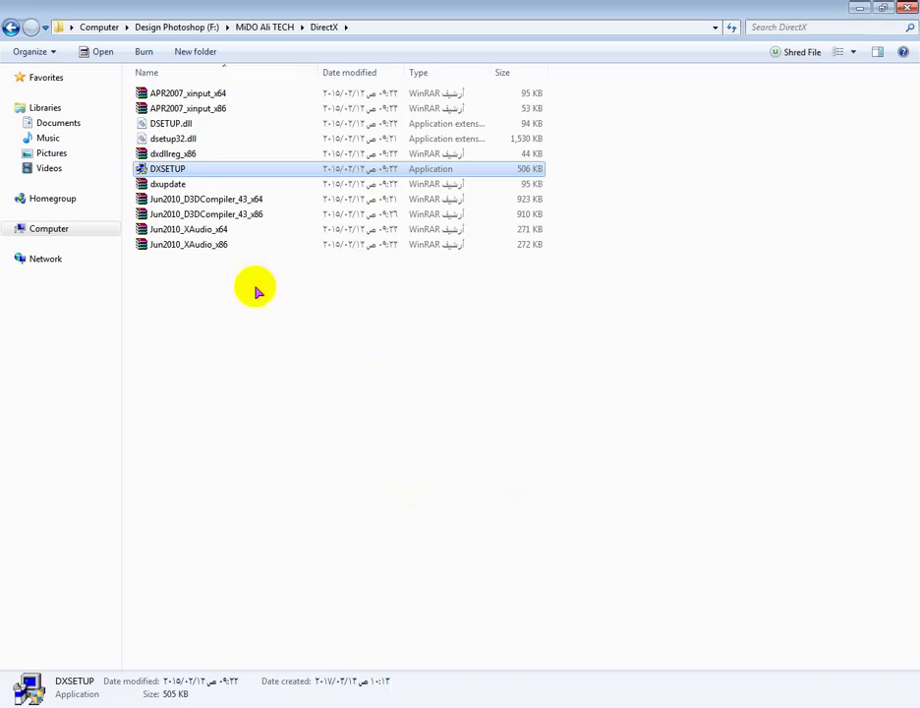
Run DXSETUP, accept the license agreement and complete the DirectX installation.
double_click(206, 171)
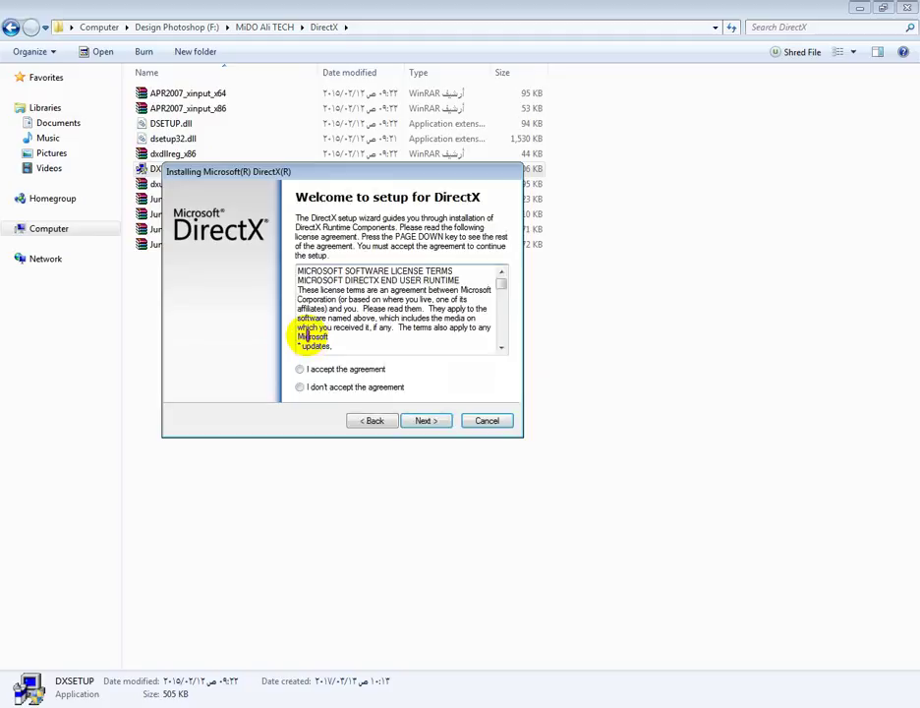
left_click(355, 372)
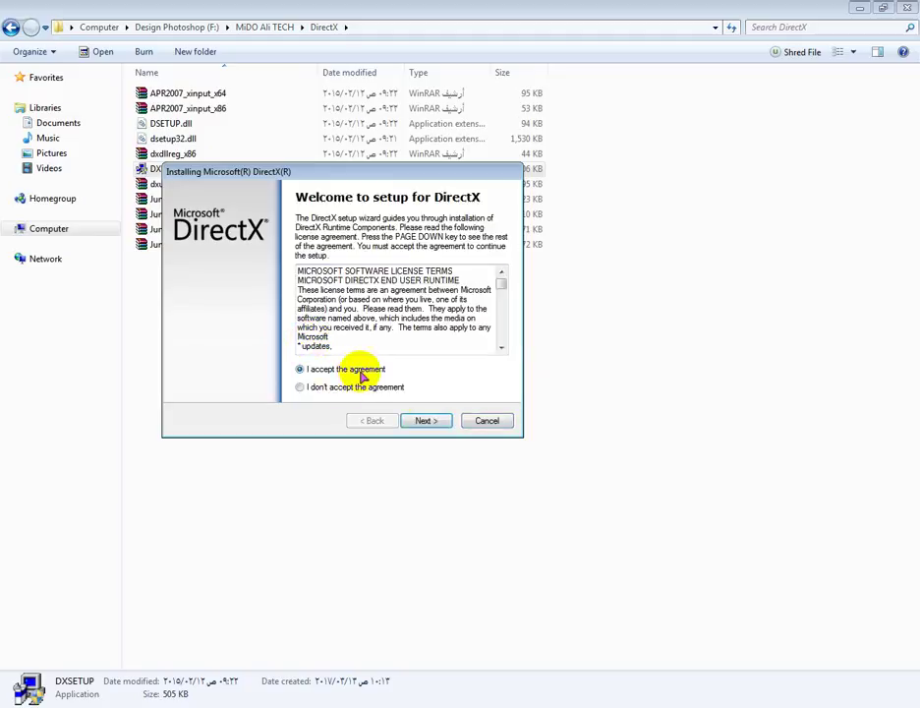
left_click(425, 422)
left_click(425, 421)
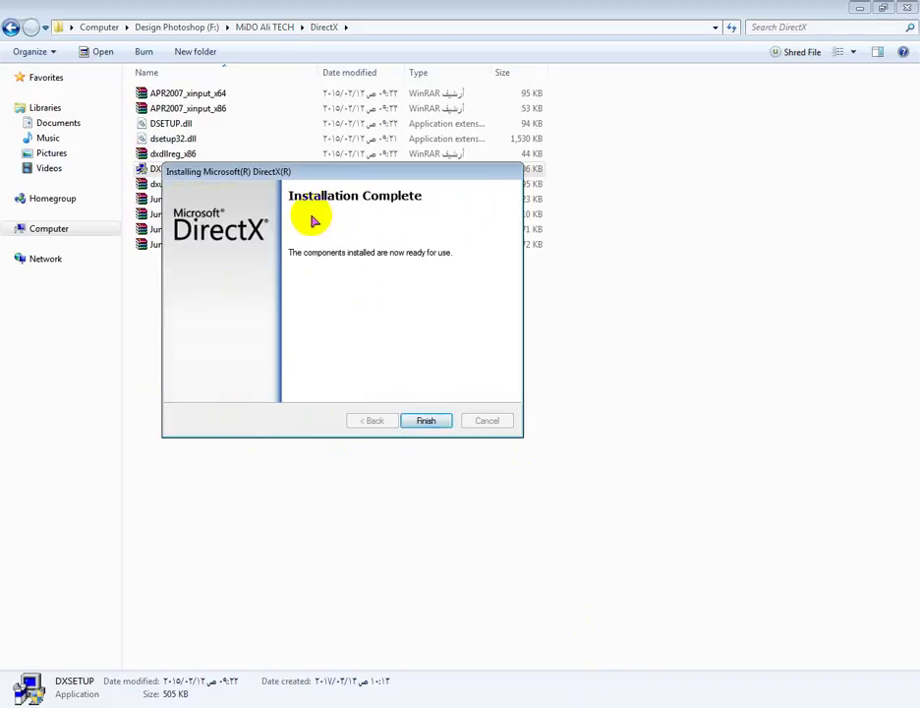
left_click(428, 421)
Return to the MiDO Ali TECH folder and point out the vcredist_x64_2010 and vcredist_x86_2008 SP1 installers.
left_click(11, 28)
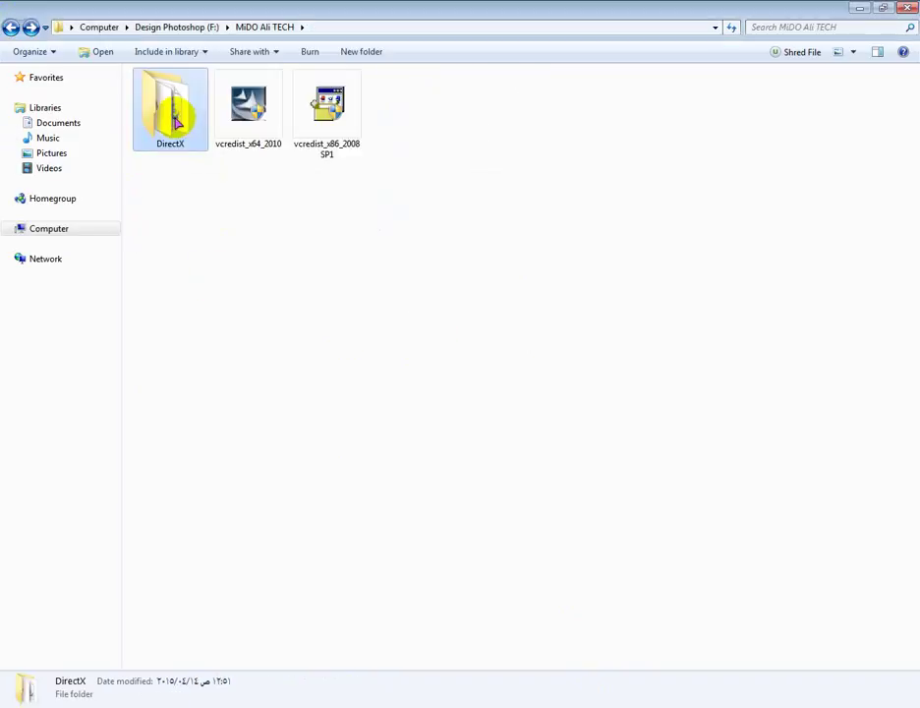
double_click(175, 116)
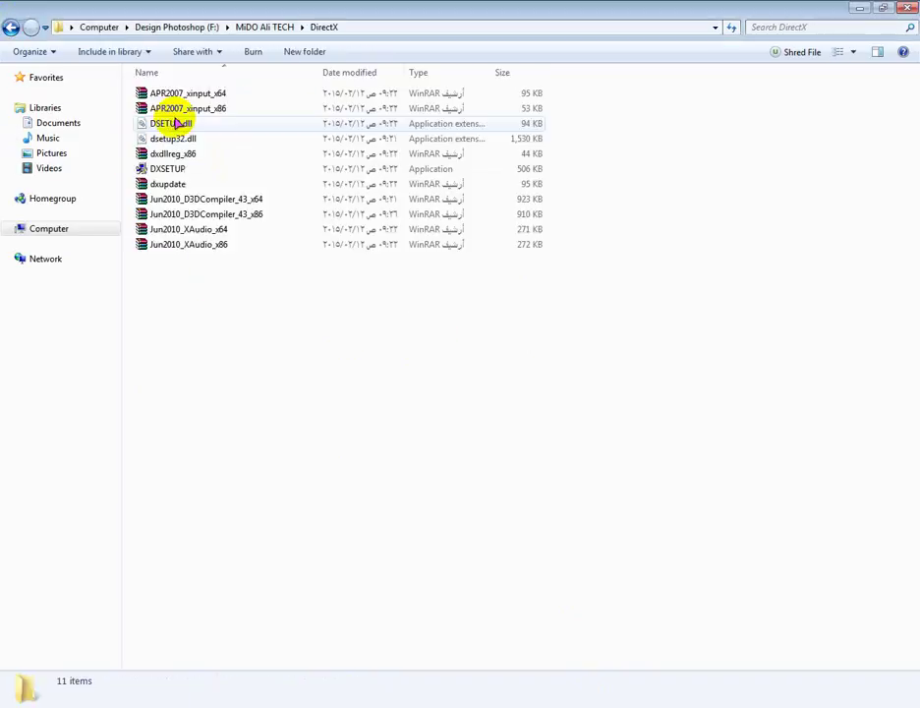
left_click(11, 27)
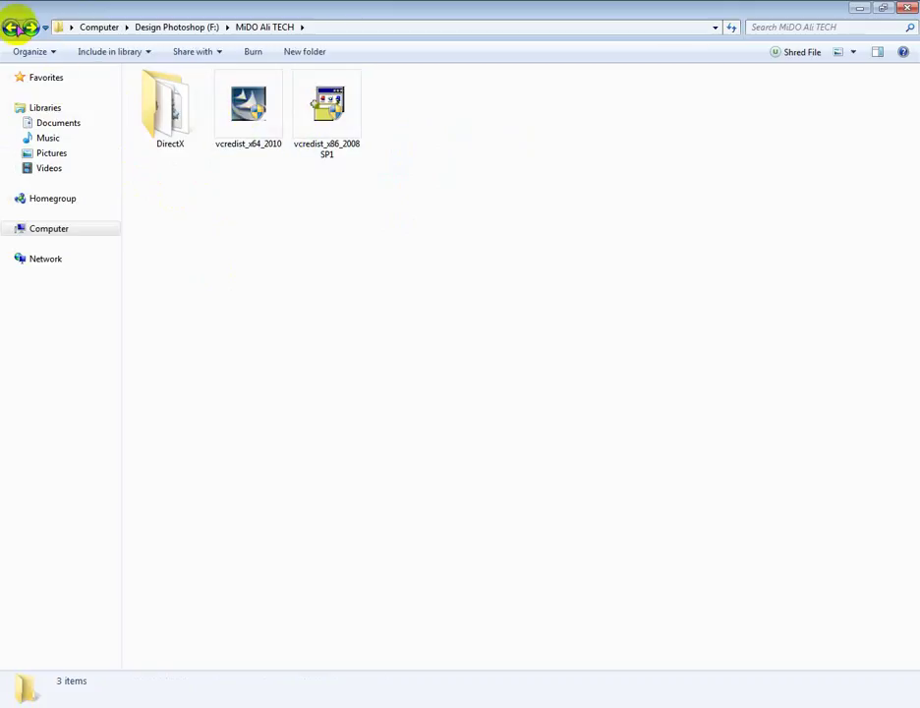
left_click_drag(149, 181, 317, 116)
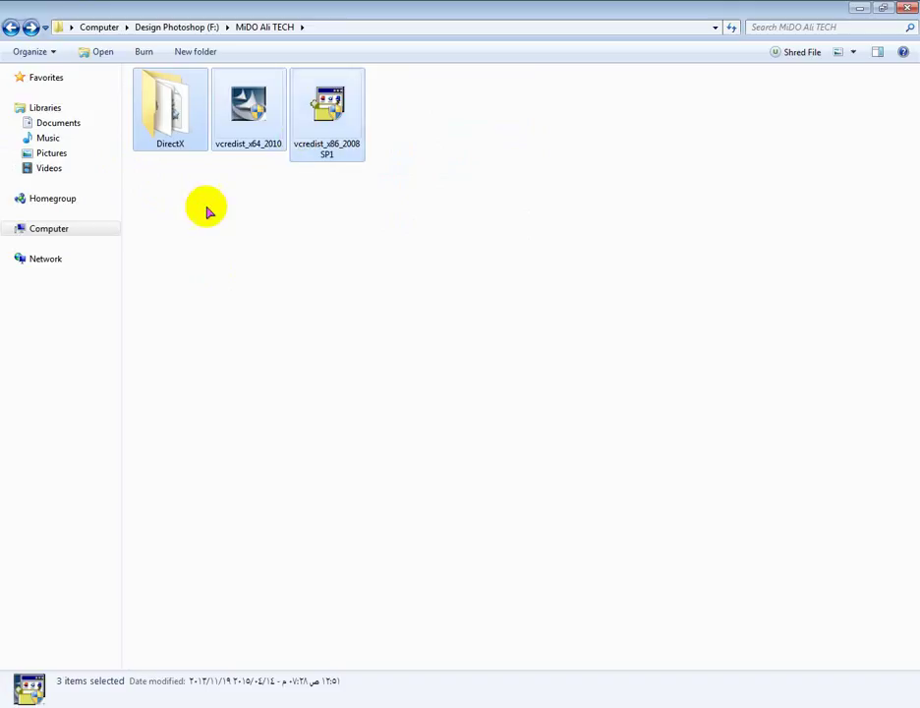
left_click_drag(209, 207, 302, 148)
left_click(232, 251)
left_click_drag(232, 251, 339, 117)
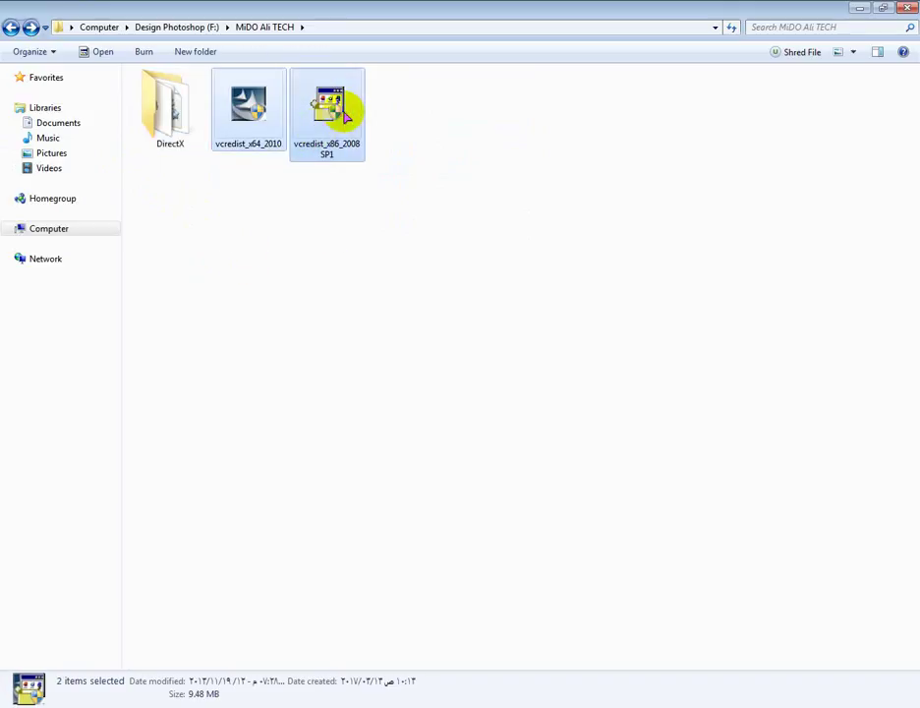
Go back to the F: drive, open the DLL FILES .. MIDO ALI TECH folder and look through its files.
left_click(10, 26)
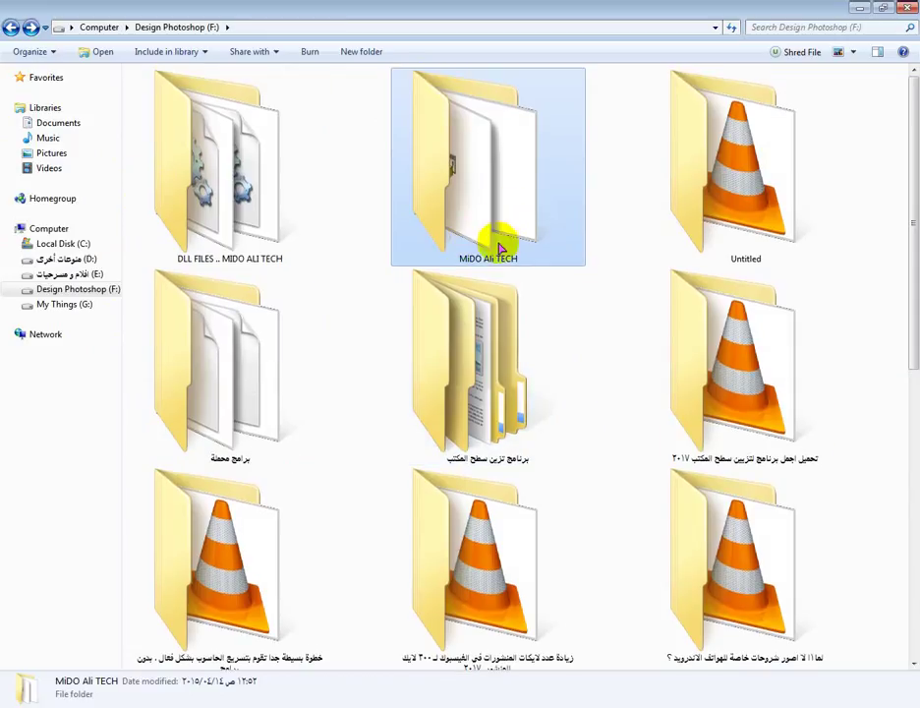
double_click(222, 199)
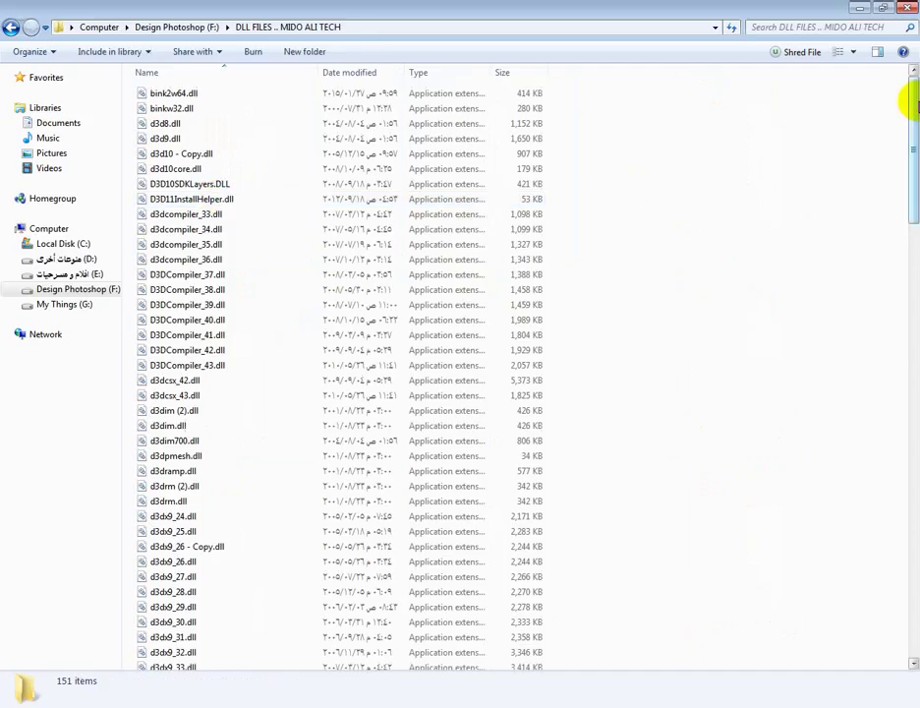
left_click_drag(904, 92, 906, 128)
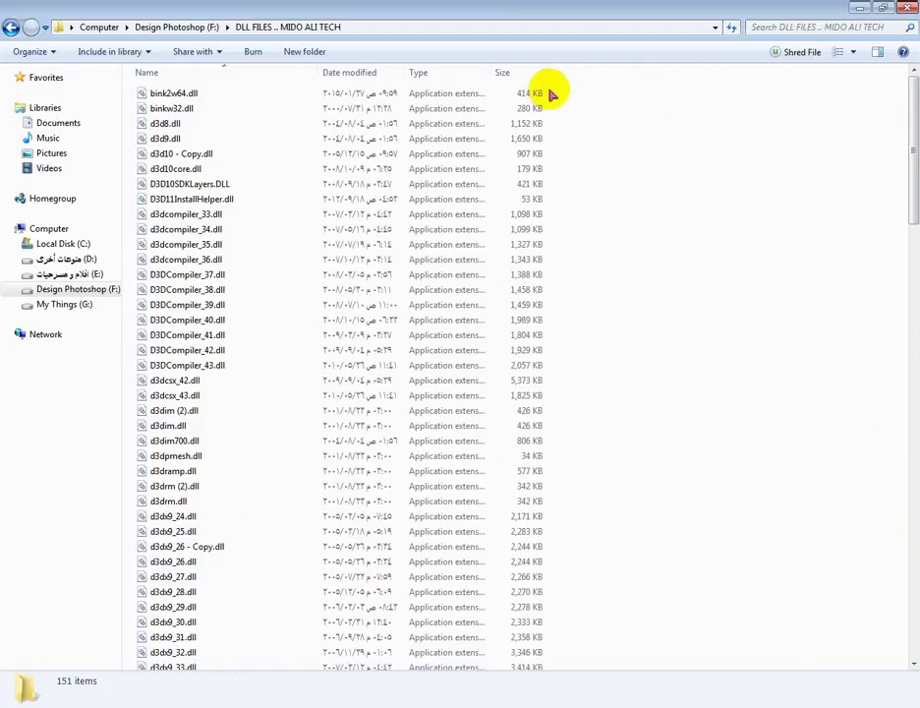
Select all the DLL files in the DLL FILES .. MIDO ALI TECH folder.
left_click_drag(547, 91, 458, 283)
left_click_drag(547, 92, 787, 570)
left_click(554, 533)
left_click(488, 497)
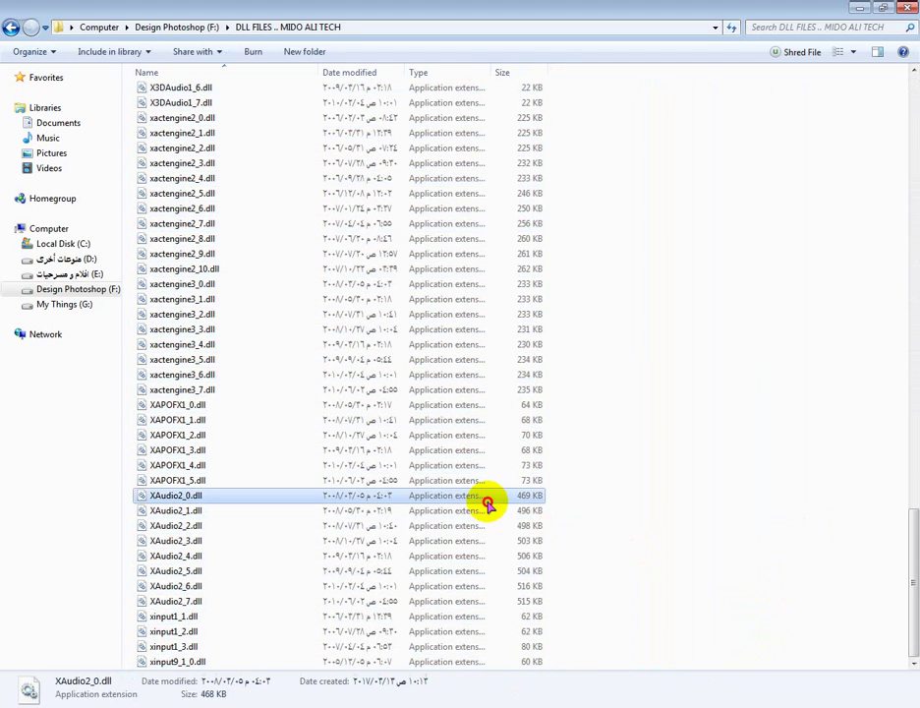
key("ctrl+a")
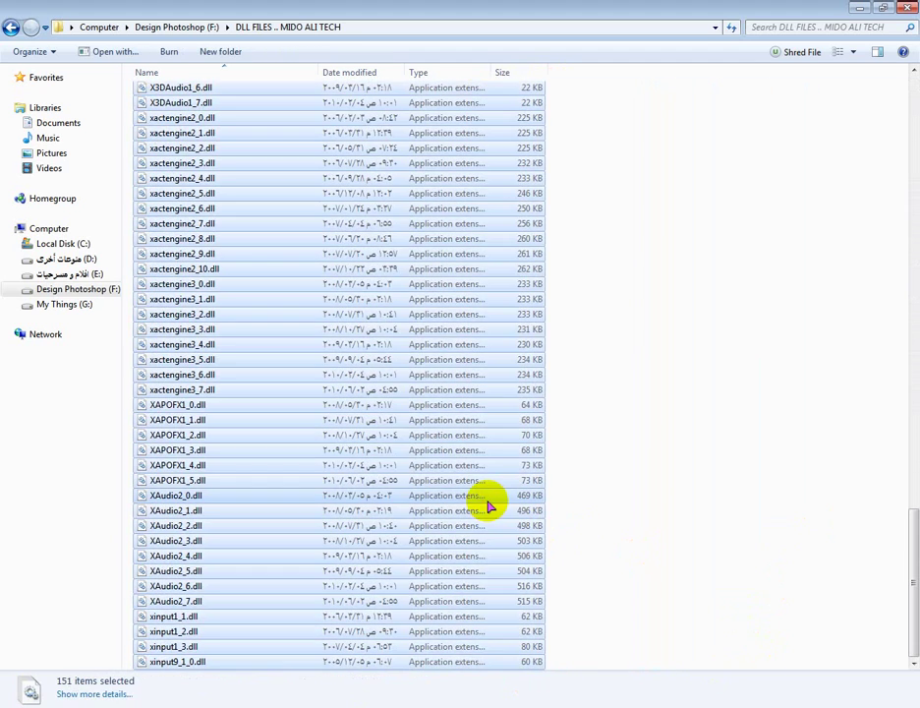
Copy the selected DLL files and open the Windows folder on Local Disk (C:), locating the System32 and SysWOW64 folders.
right_click(444, 431)
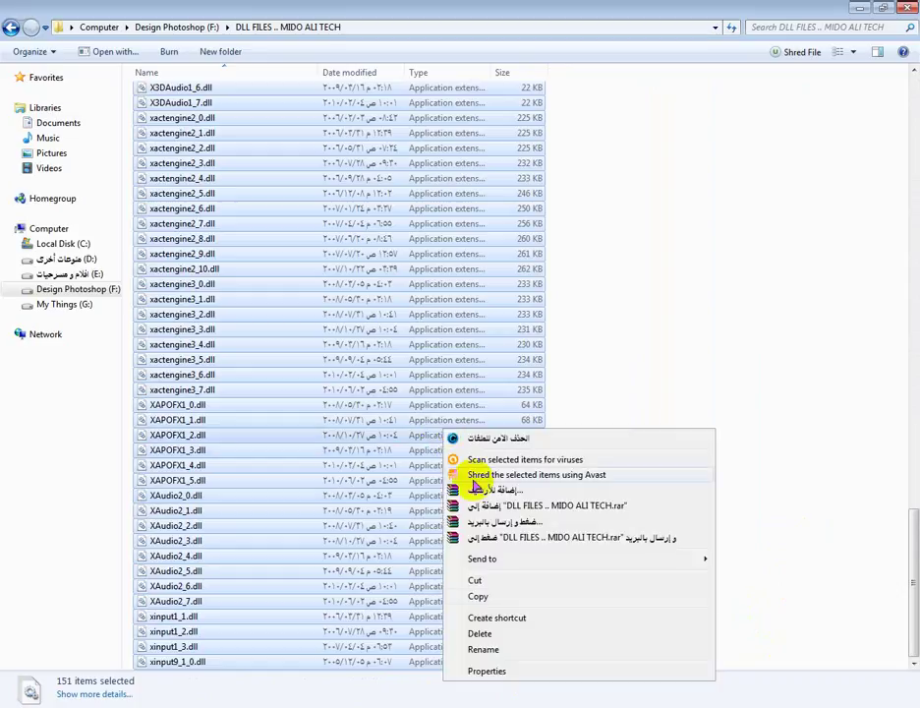
left_click(490, 596)
left_click(69, 229)
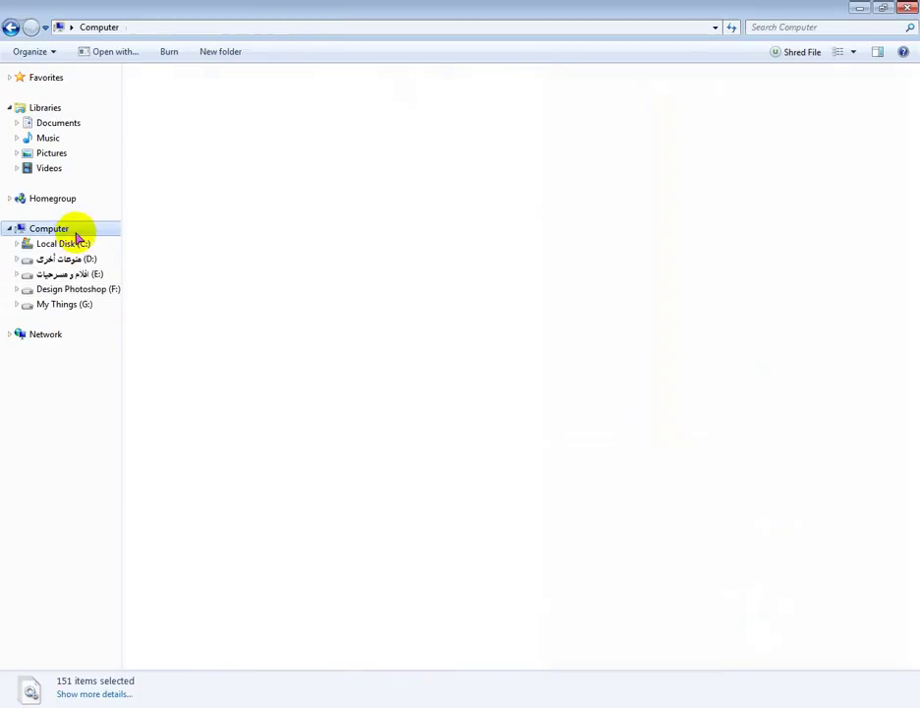
double_click(225, 111)
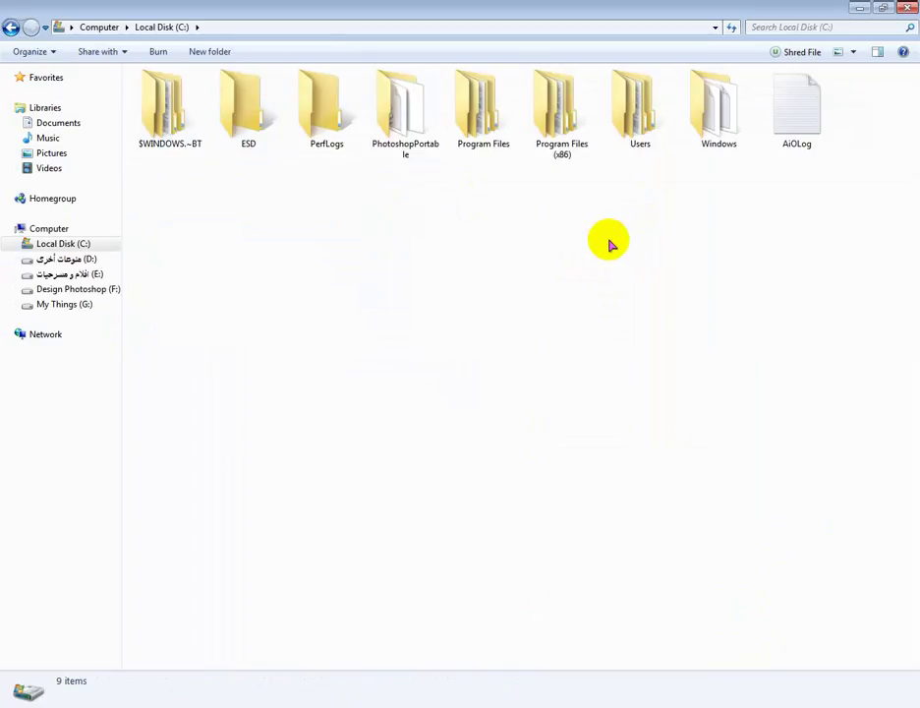
double_click(704, 82)
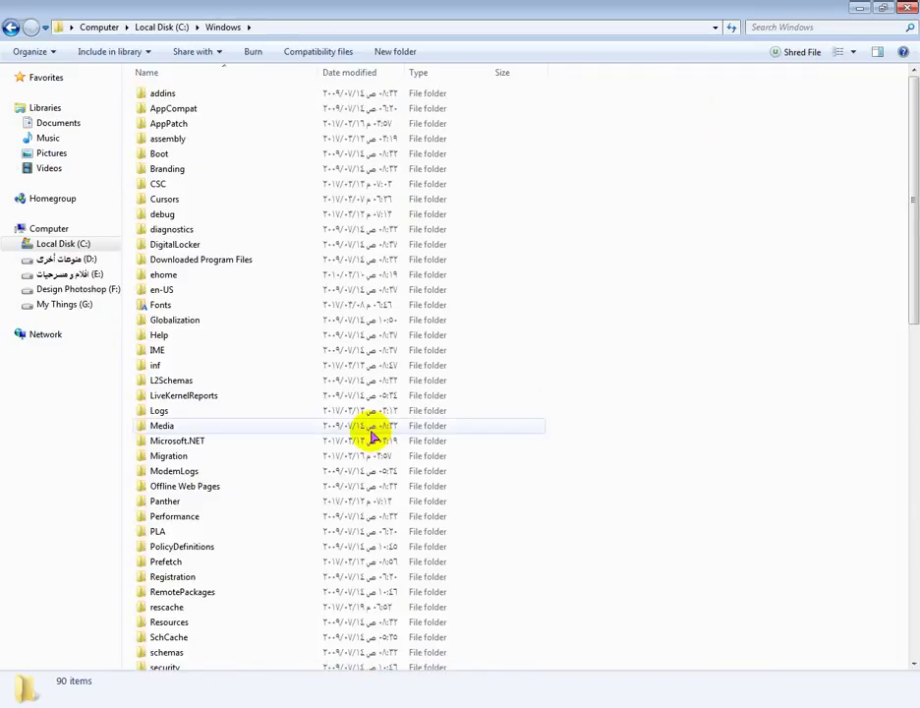
scroll(364, 442, "down", 4)
scroll(346, 460, "down", 2)
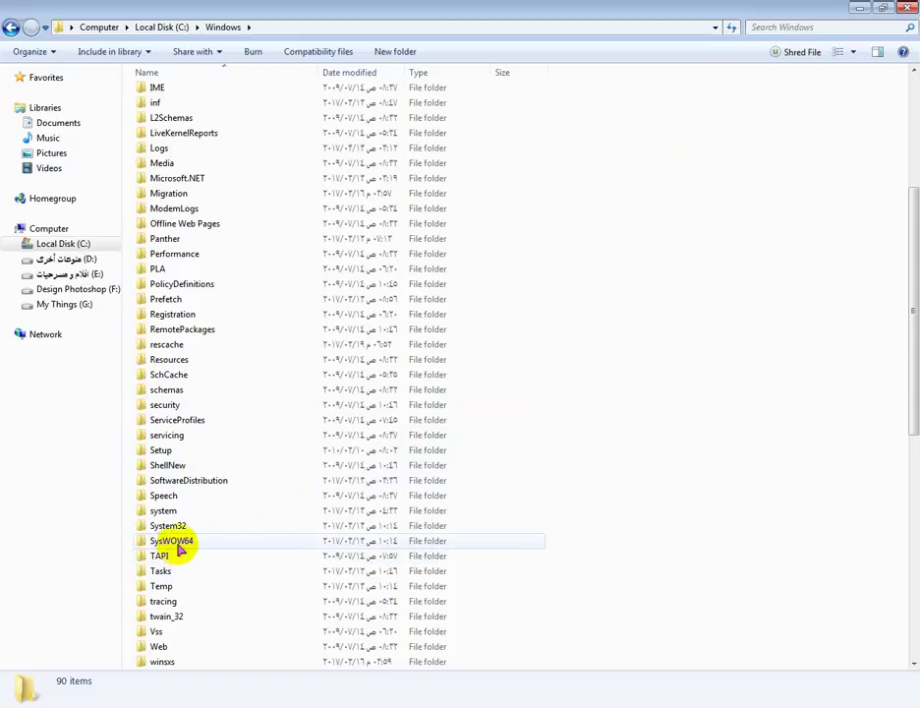
Check the system type in the computer's properties, close them and point out the System32 and SysWOW64 folders.
key("super")
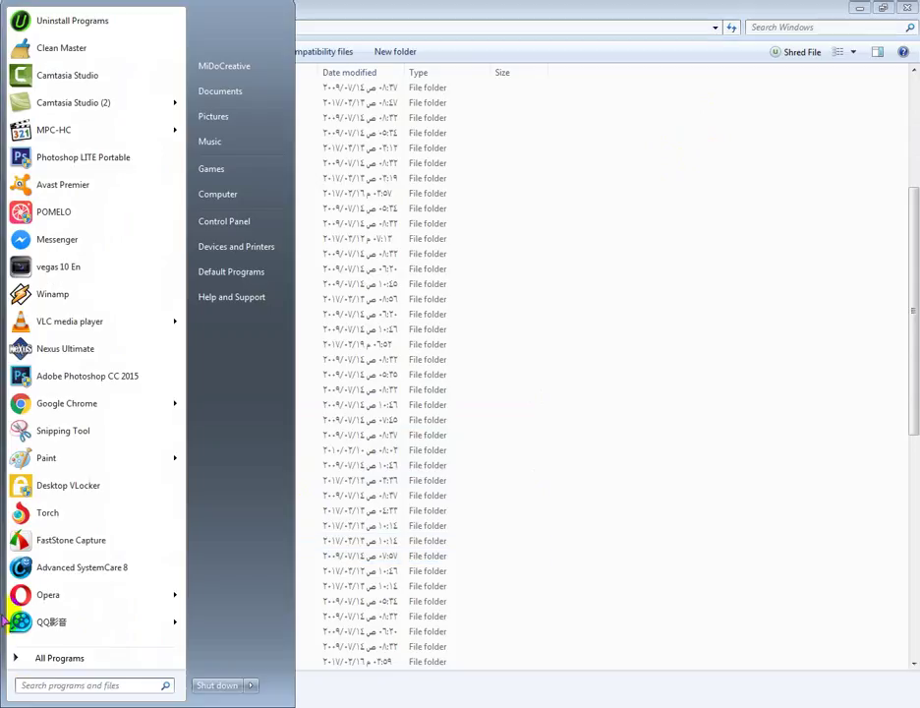
right_click(236, 197)
left_click(285, 314)
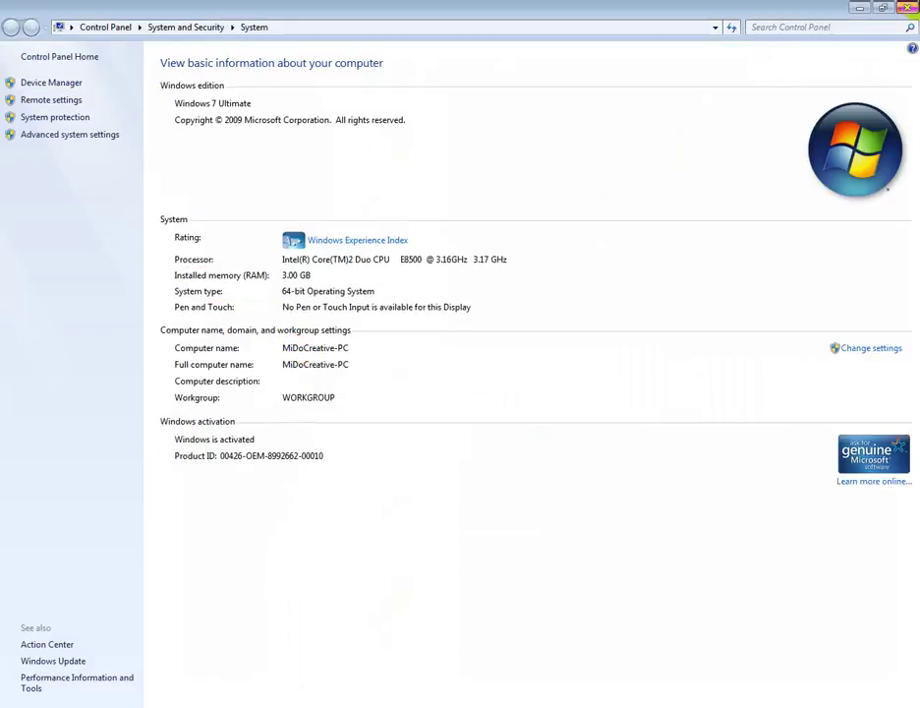
left_click(907, 8)
left_click(172, 528)
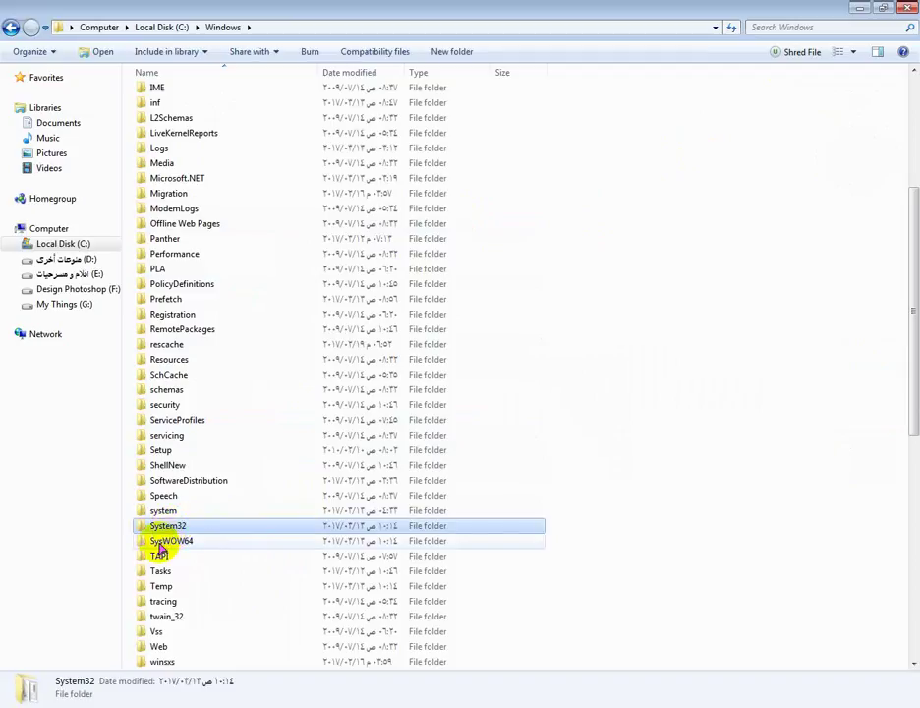
left_click(157, 543)
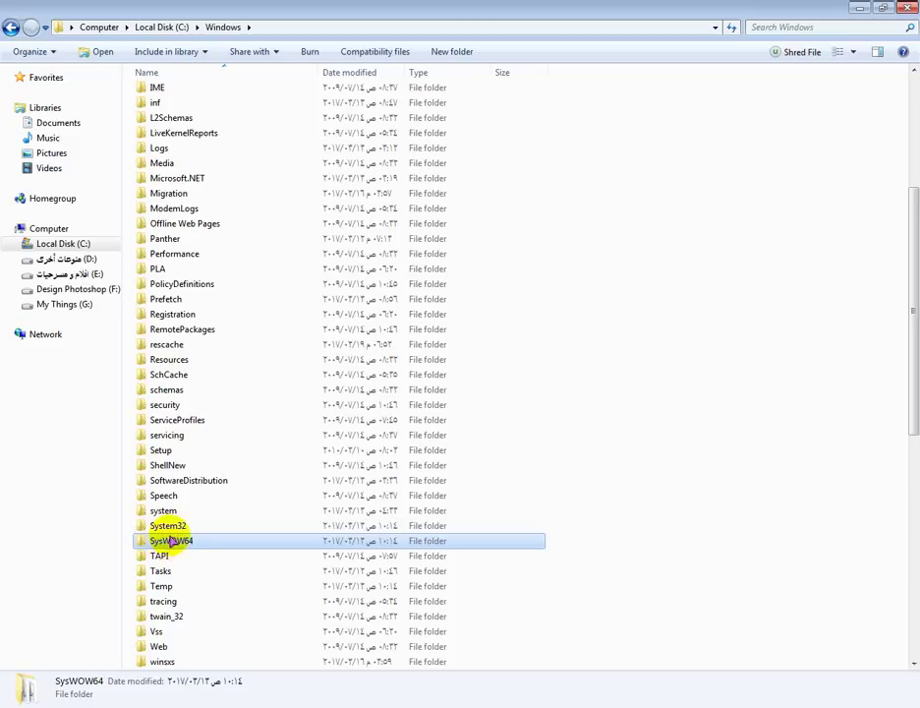
Paste the DLL files into System32, replacing all duplicates, granting administrator permission and skipping all items that are denied access.
left_click(174, 529)
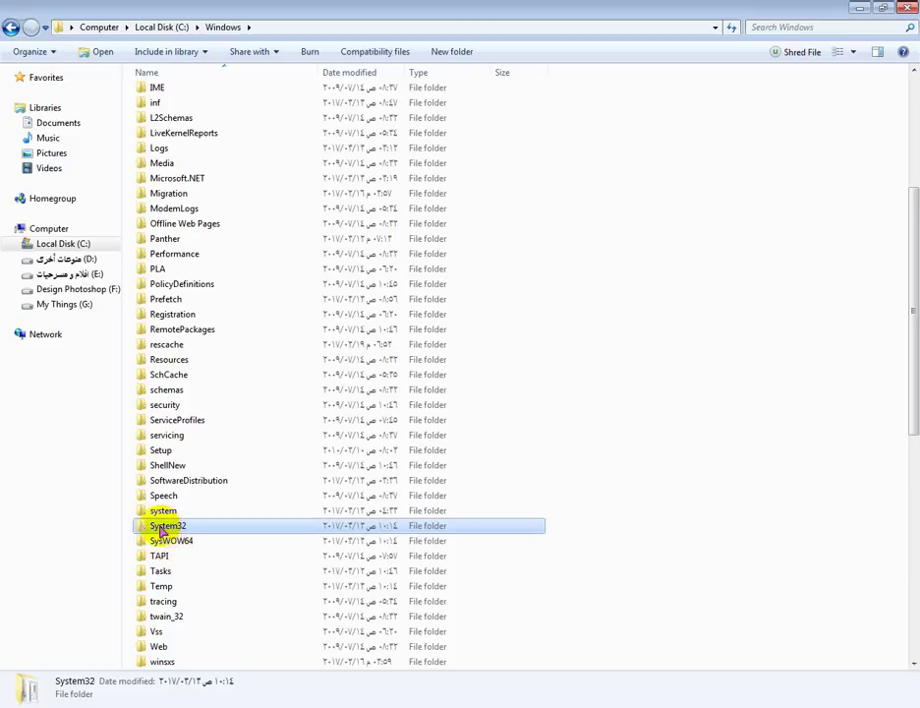
right_click(165, 531)
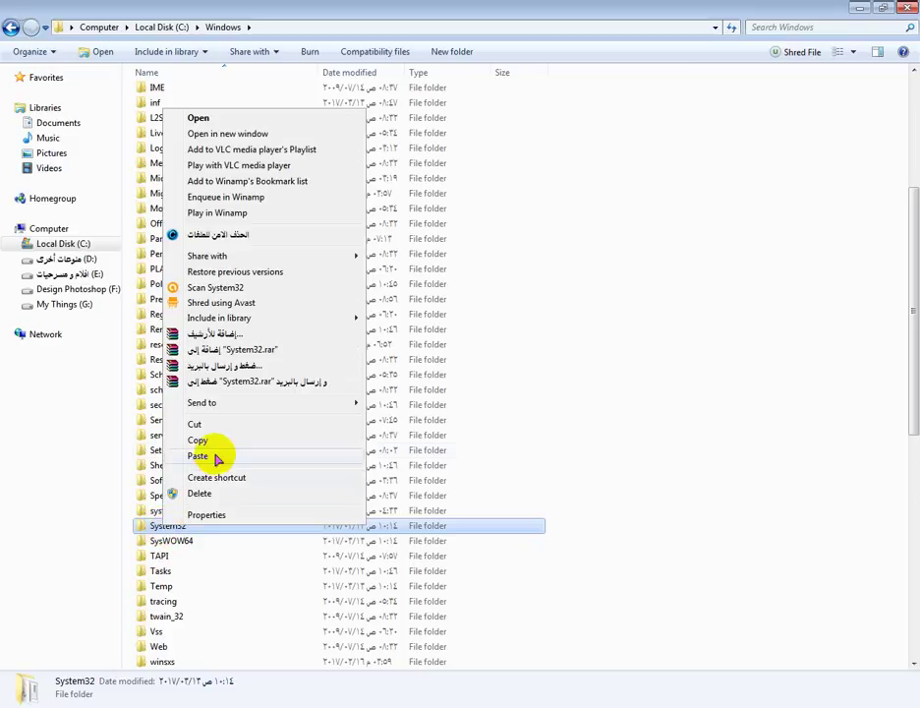
left_click(222, 454)
left_click(381, 502)
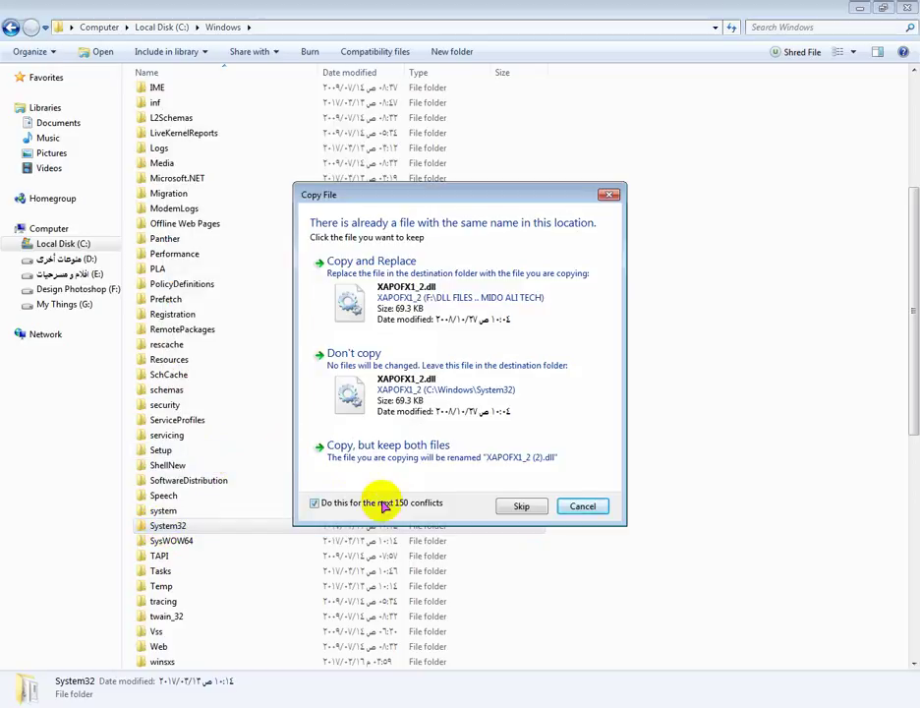
left_click(441, 313)
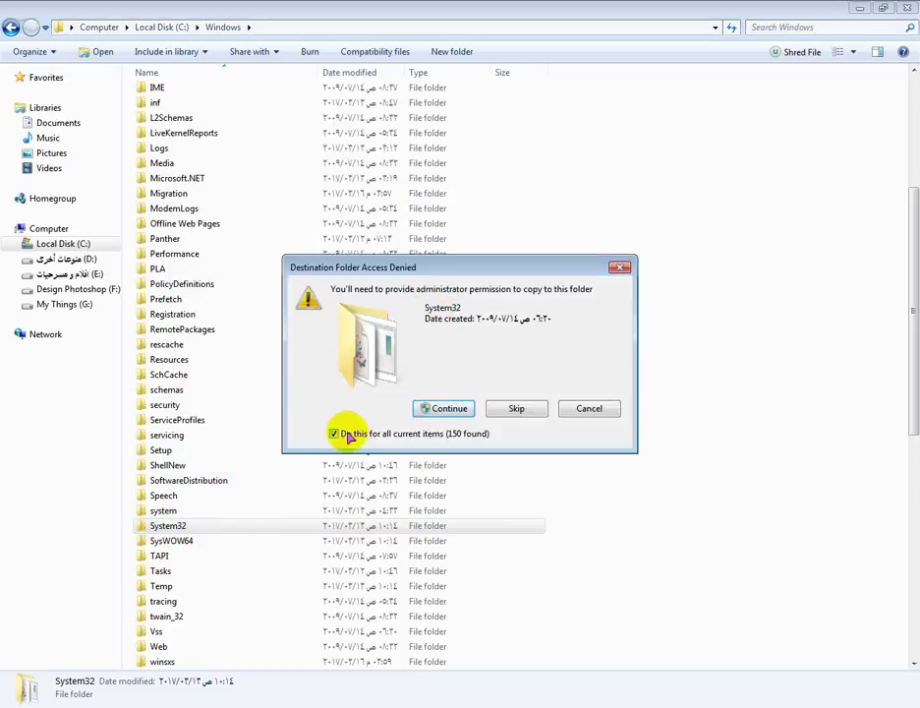
left_click(443, 408)
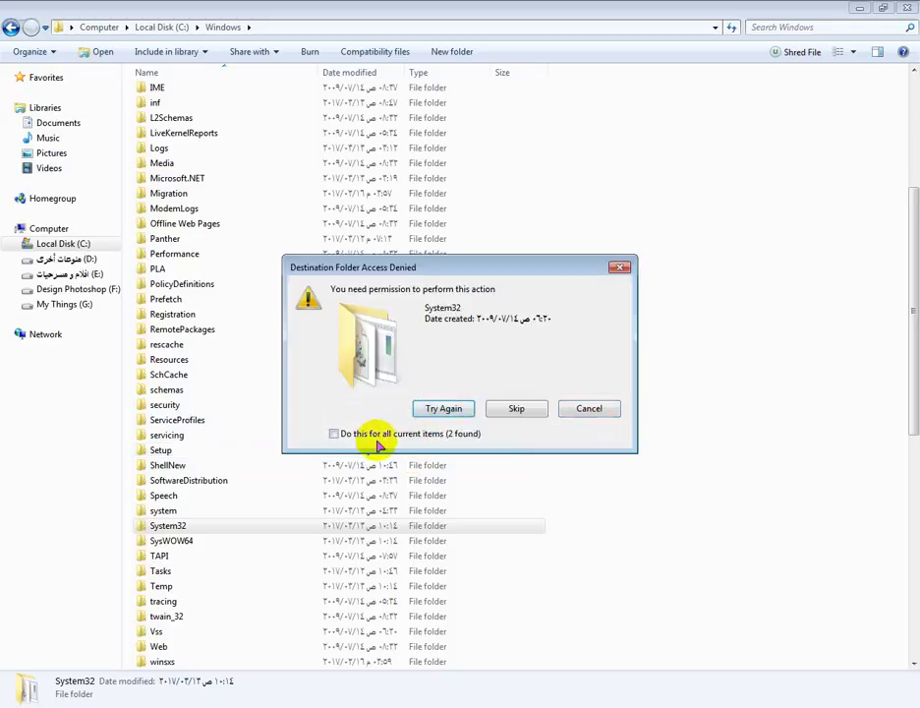
left_click(352, 433)
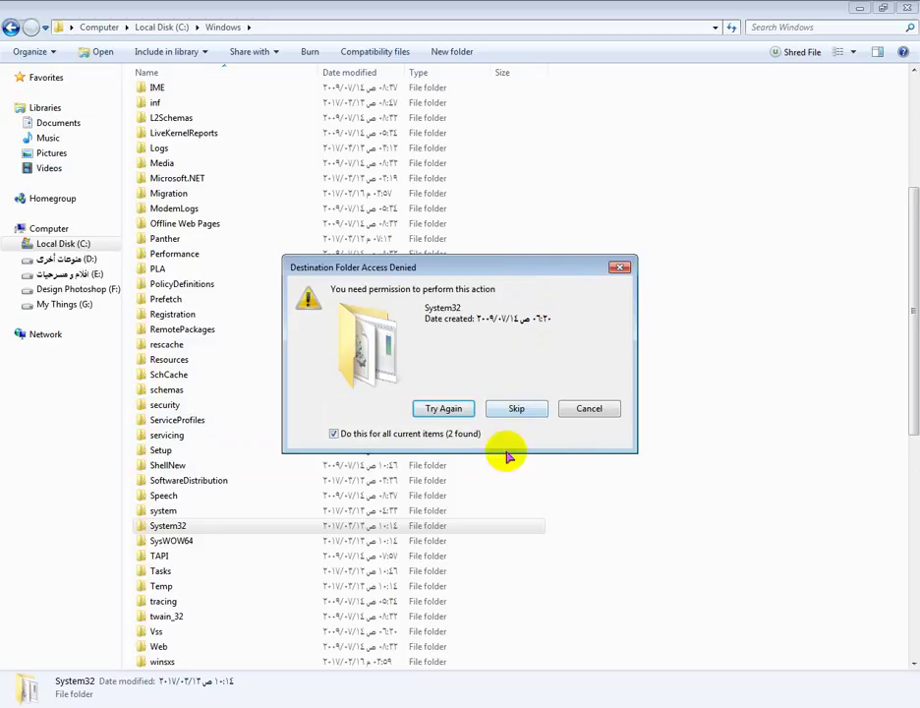
left_click(516, 410)
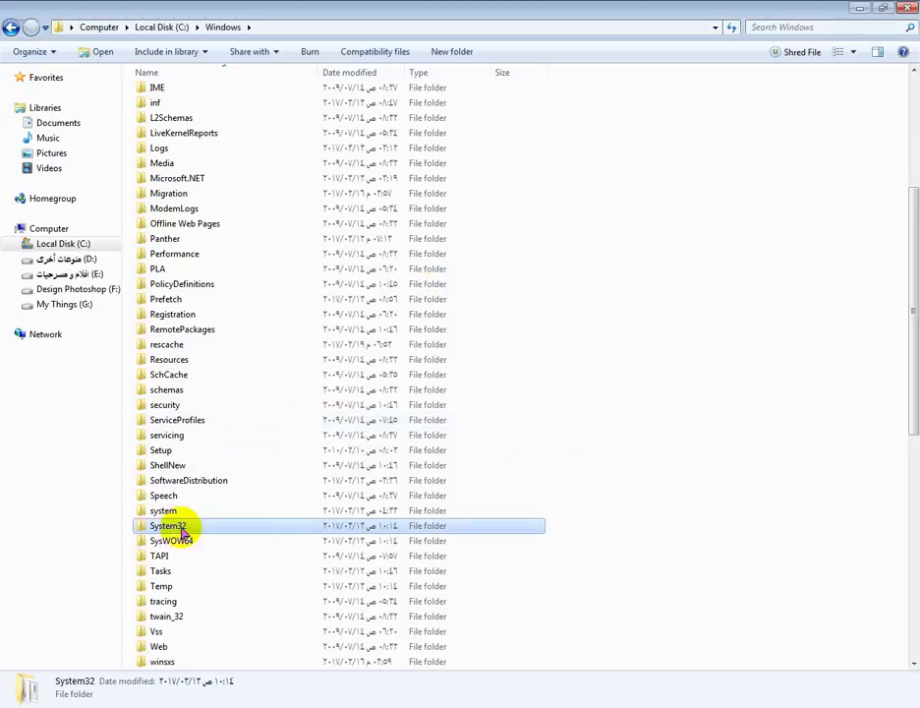
Paste the DLL files into SysWOW64, replacing all duplicates, granting administrator permission and skipping all items that are denied access.
left_click(169, 542)
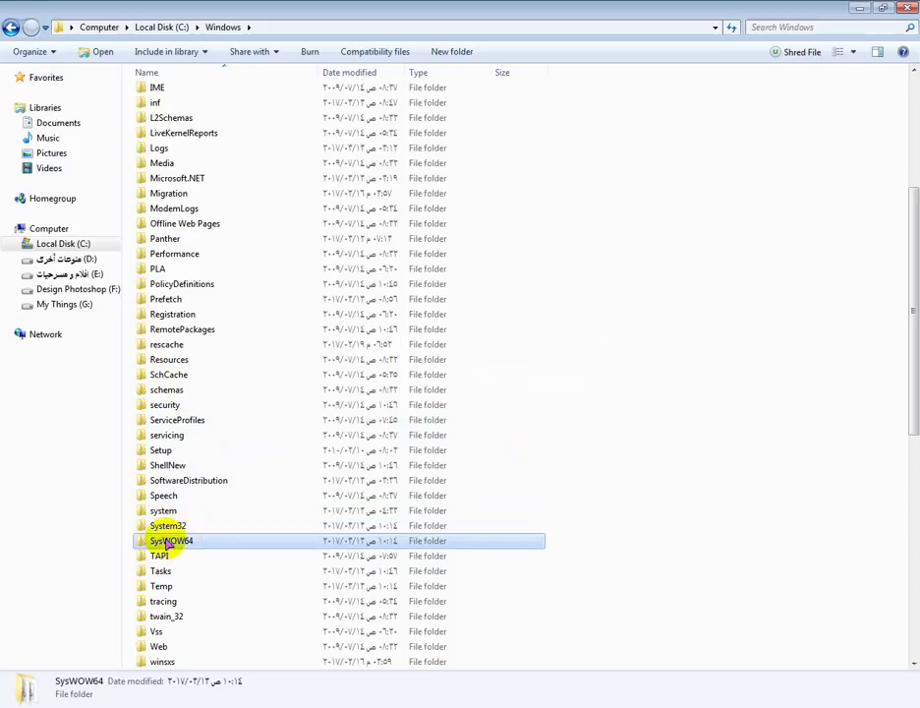
right_click(163, 547)
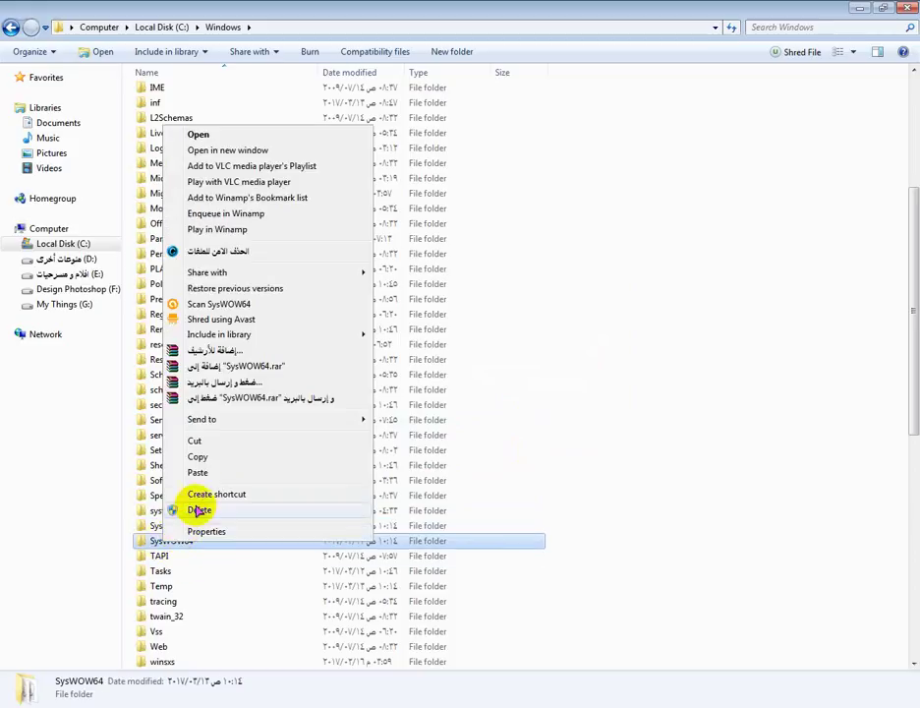
left_click(226, 474)
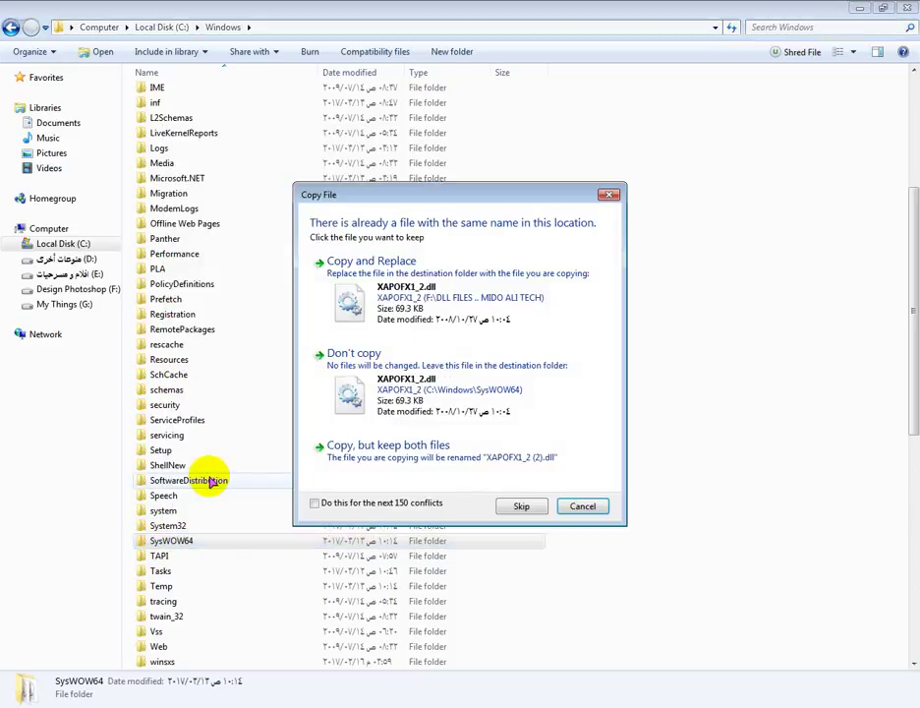
left_click(339, 505)
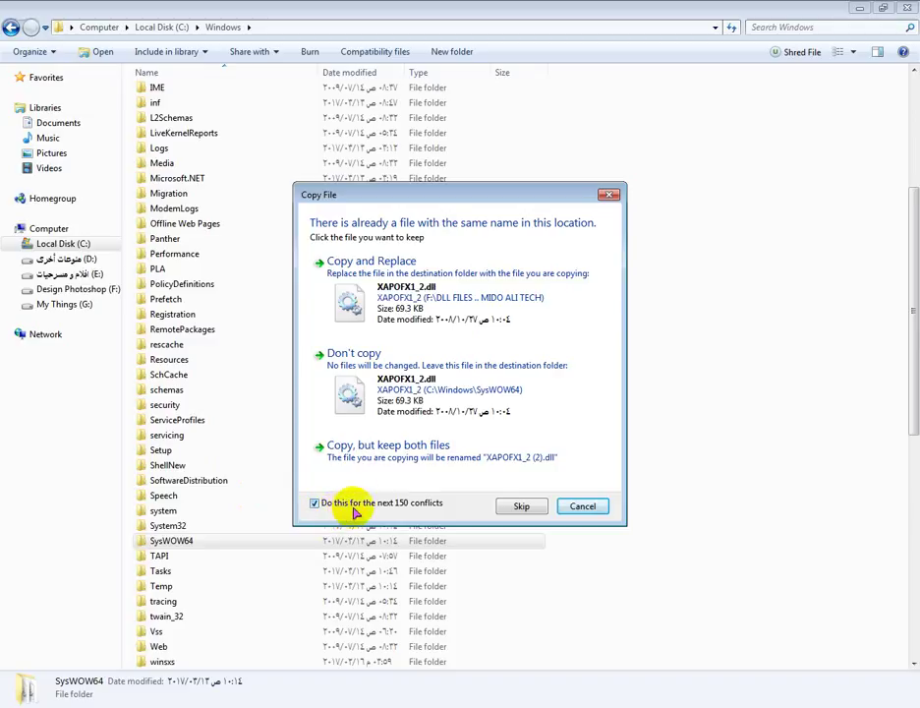
left_click(425, 323)
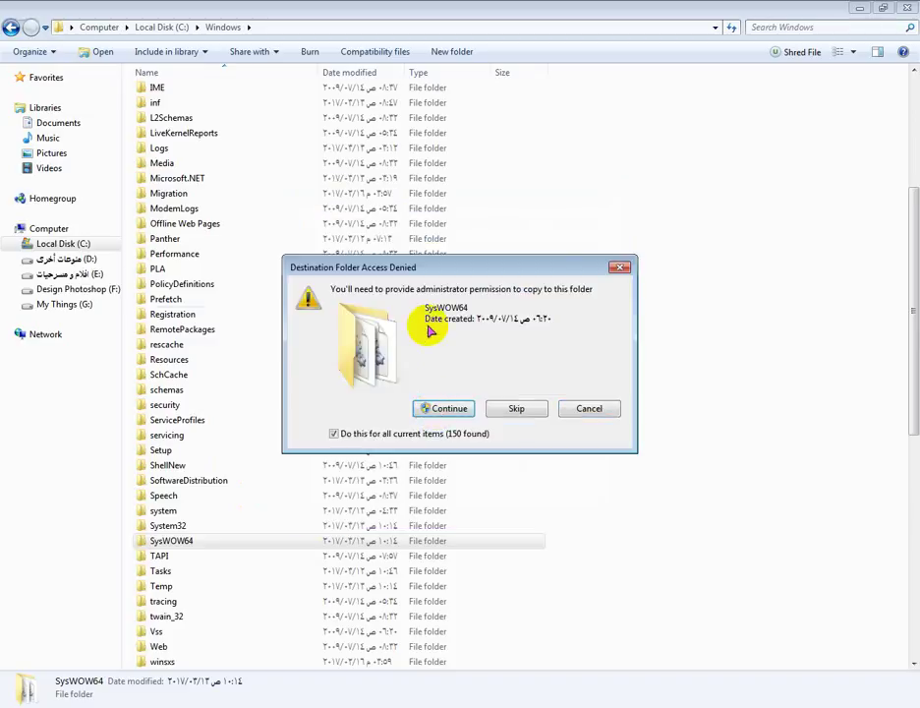
left_click(440, 409)
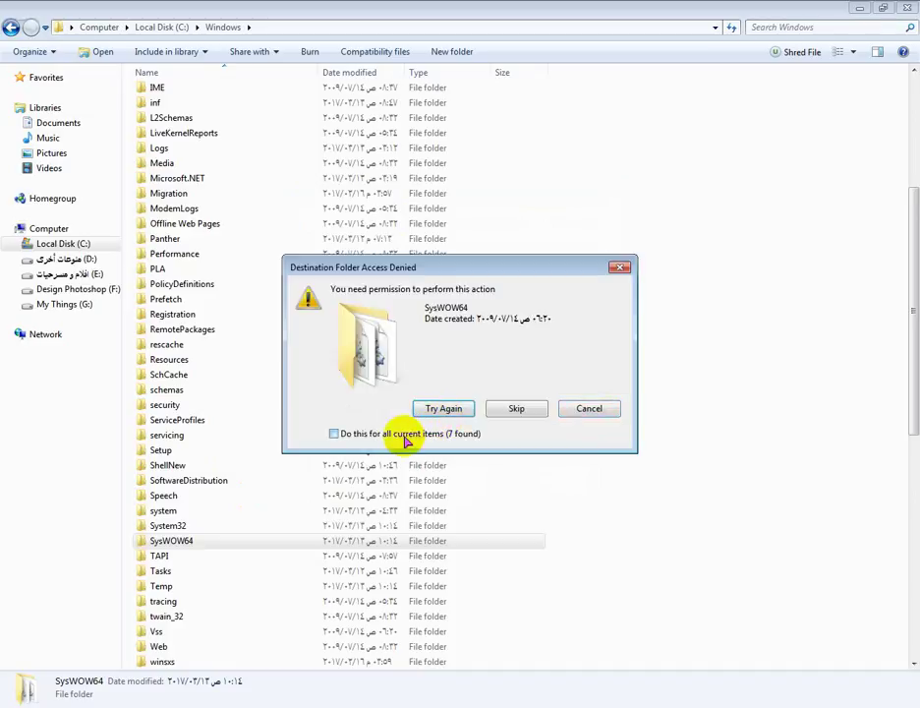
left_click(405, 437)
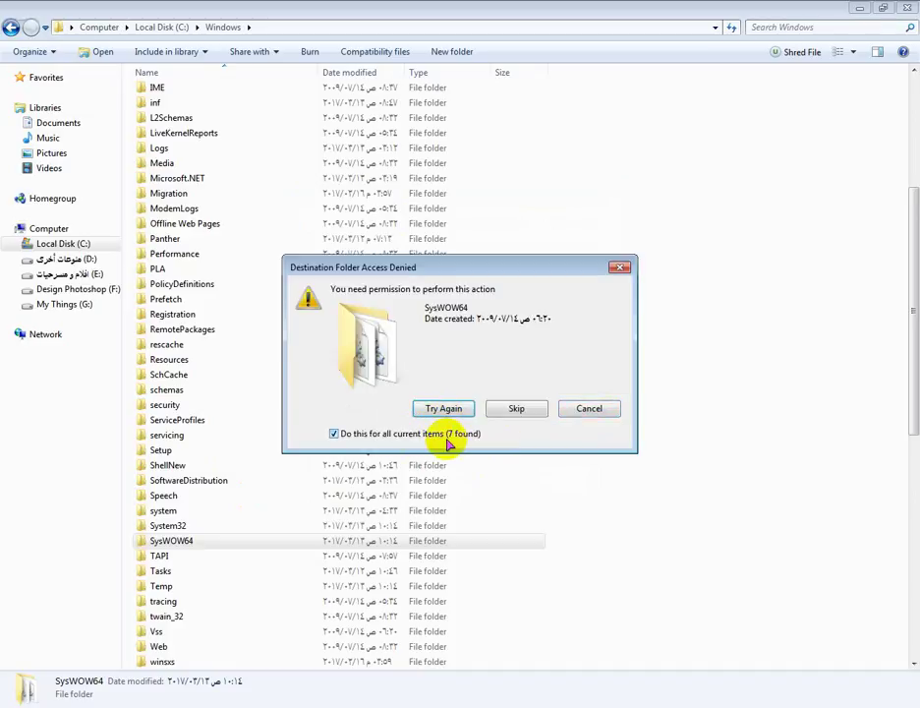
left_click(519, 411)
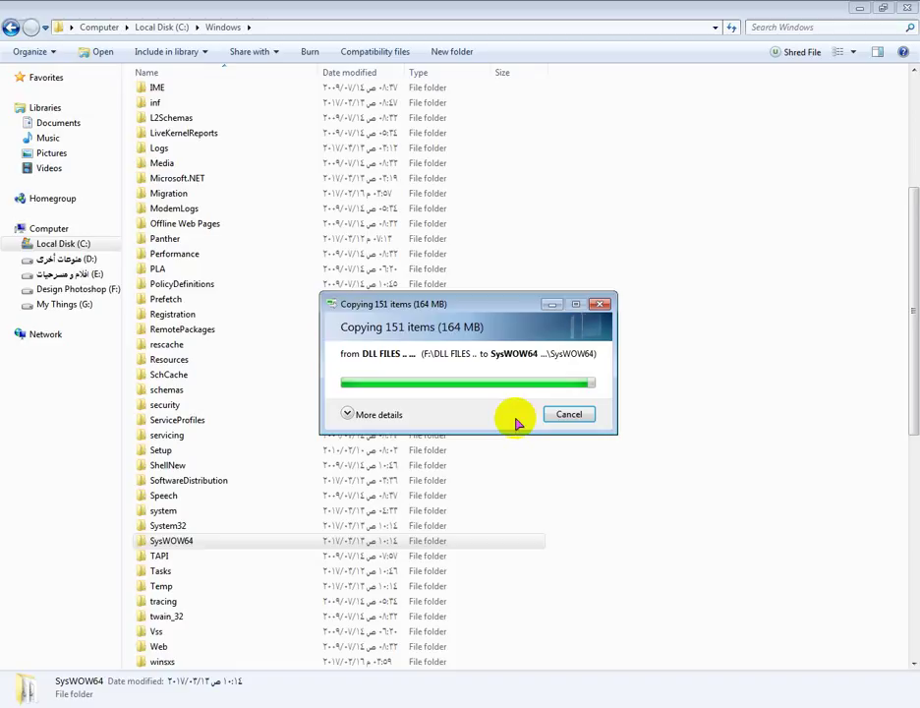
Refresh the Windows folder, close its window and refresh the desktop.
right_click(819, 208)
left_click(824, 266)
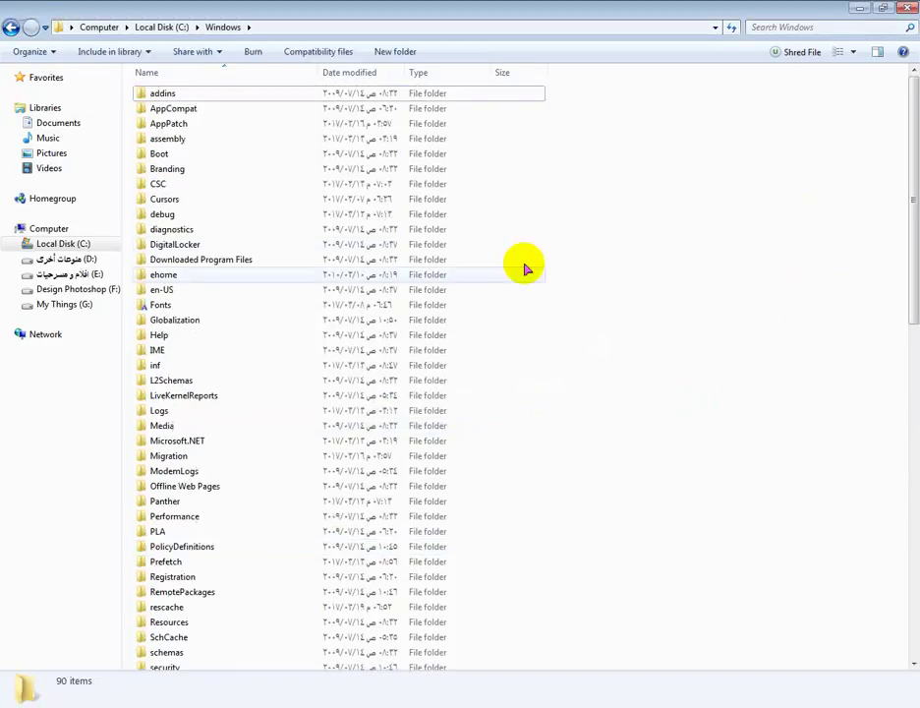
left_click(906, 8)
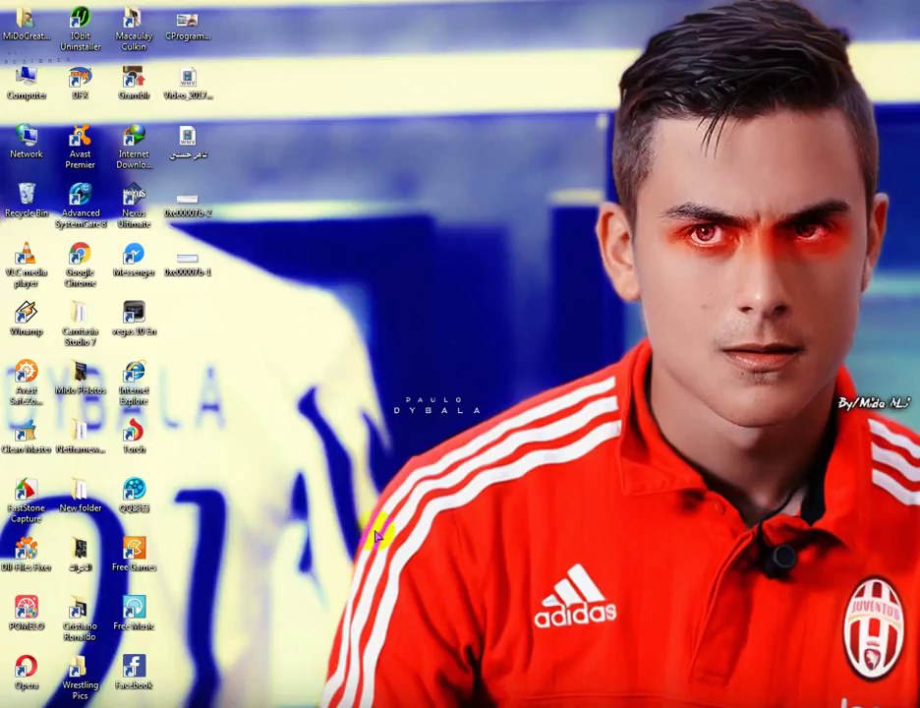
right_click(586, 398)
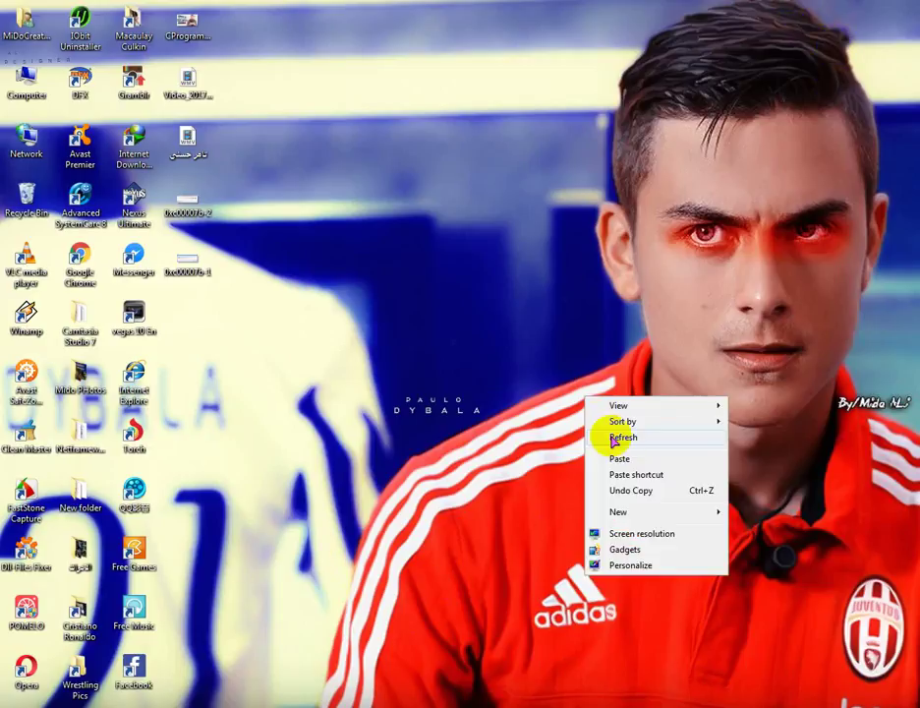
left_click(623, 437)
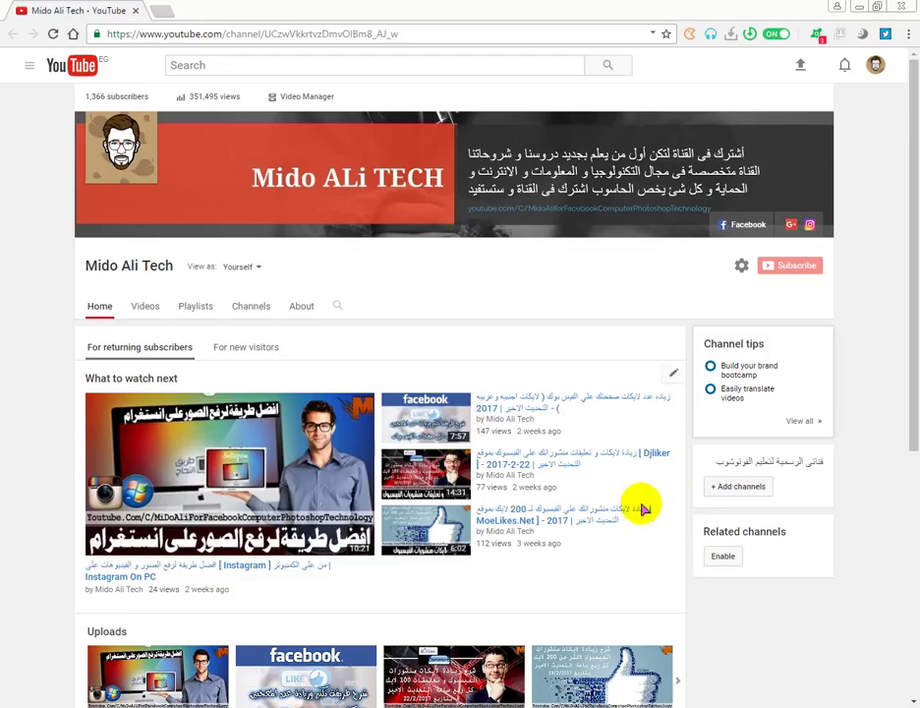
Browse the Mido Ali Tech channel's uploads on YouTube for the Dll-Files-Fixer video, then minimize the browser.
scroll(643, 511, "down", 3)
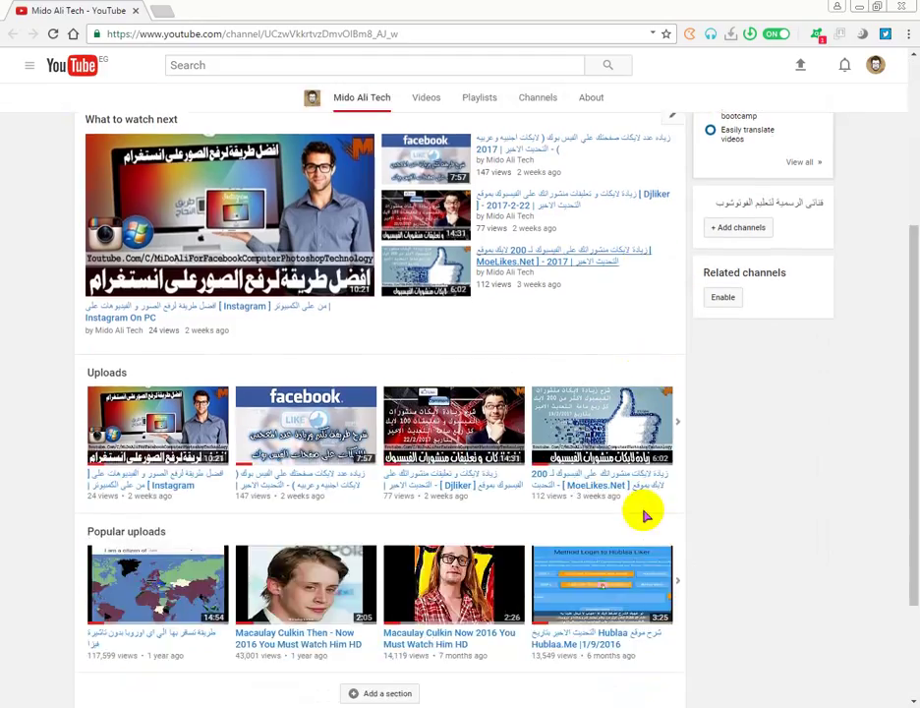
left_click(694, 430)
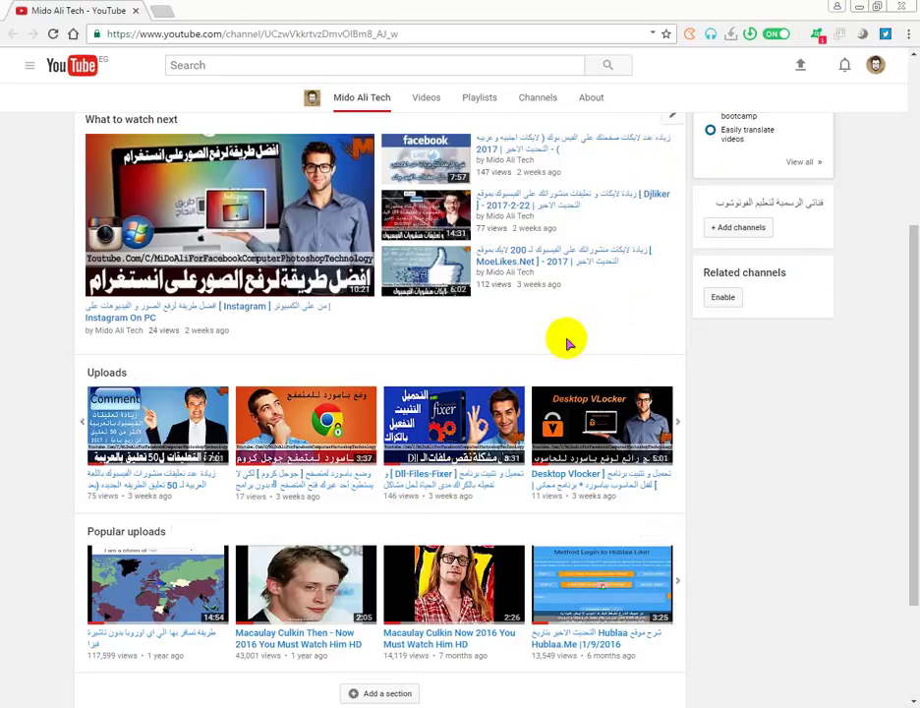
left_click(860, 5)
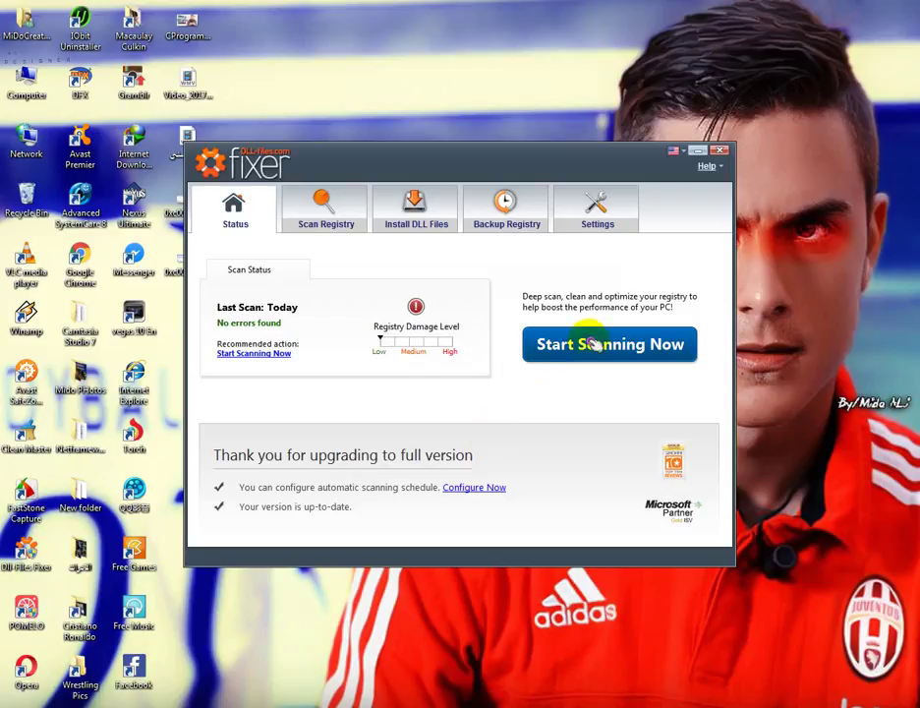
Start a registry scan in DLL-files.com Fixer.
left_click(332, 206)
left_click(553, 412)
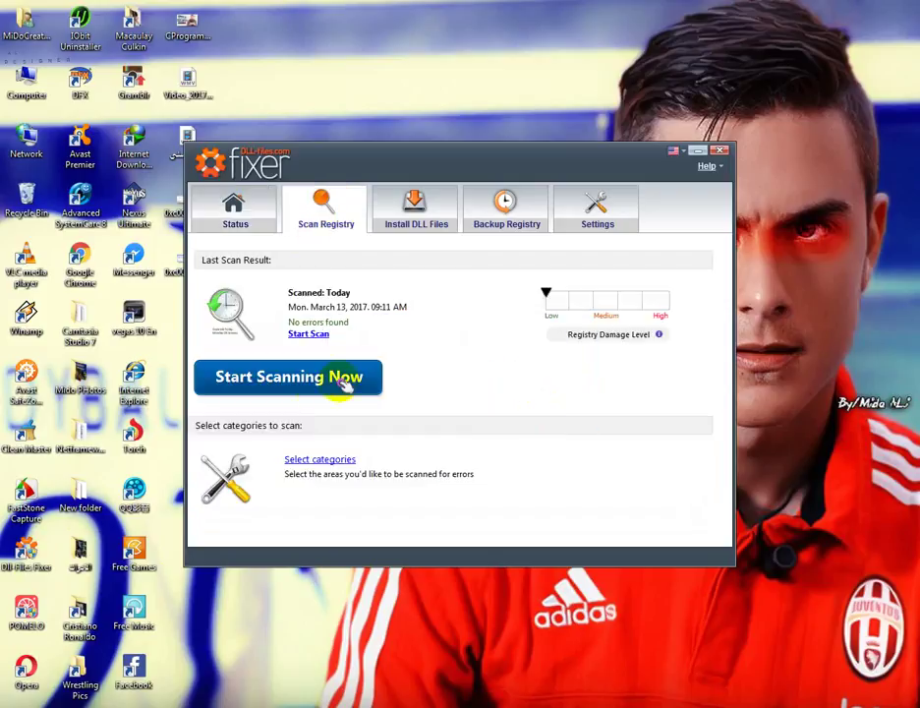
left_click(311, 384)
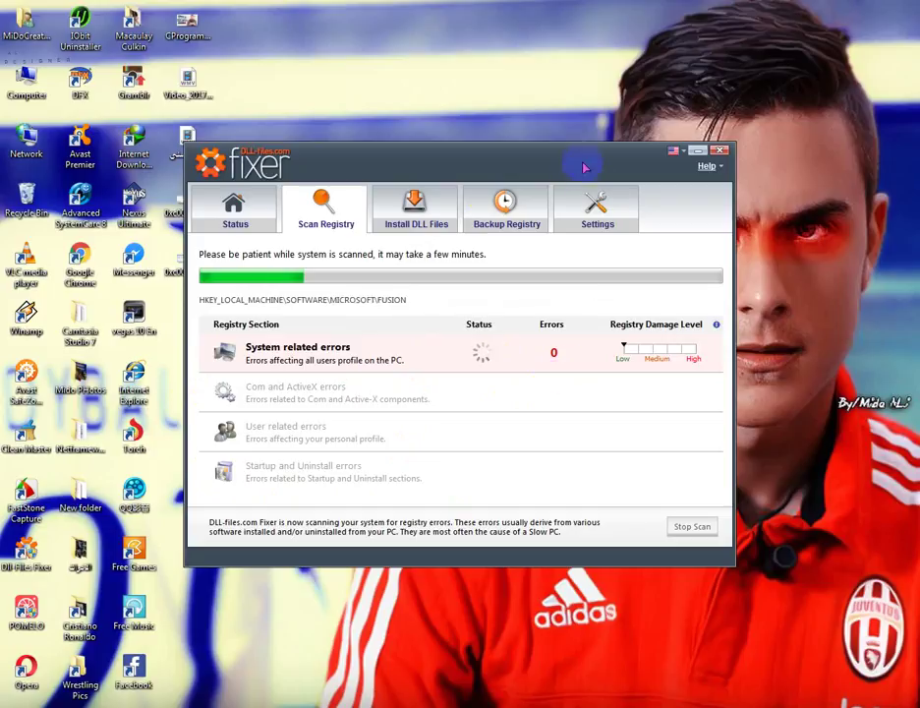
Empty the Recycle Bin, confirming the permanent deletion of its JPEG image.
right_click(37, 196)
left_click(71, 223)
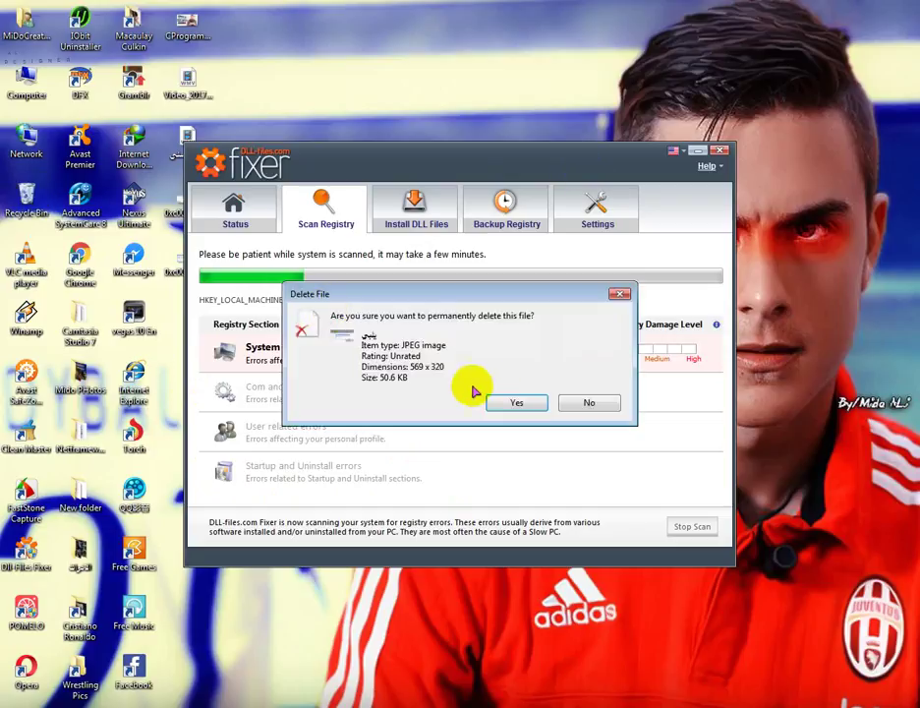
left_click(518, 402)
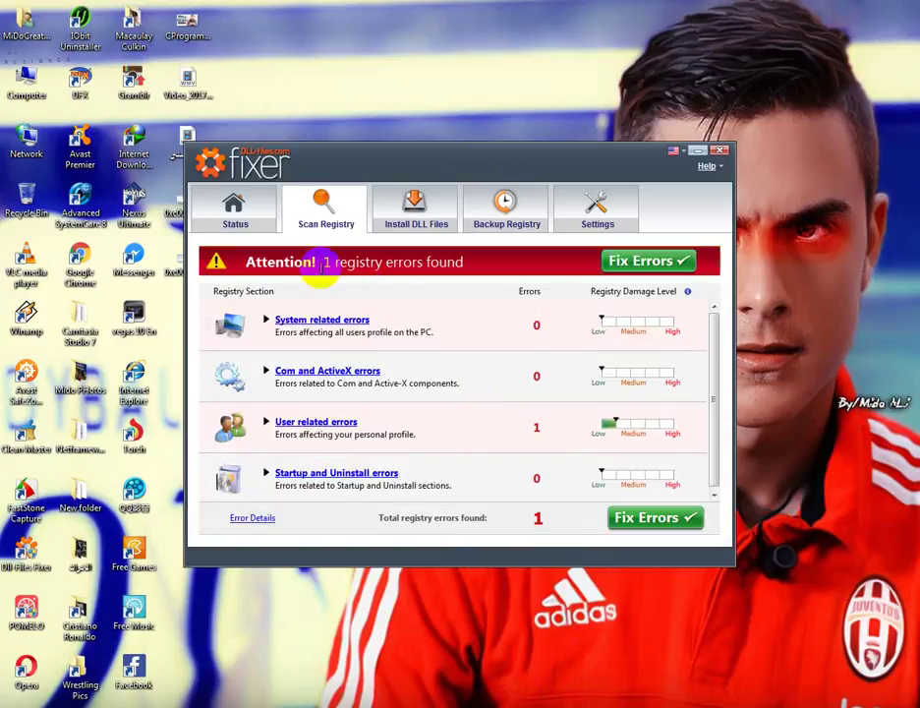
Fix the registry errors found by the scan.
left_click(642, 267)
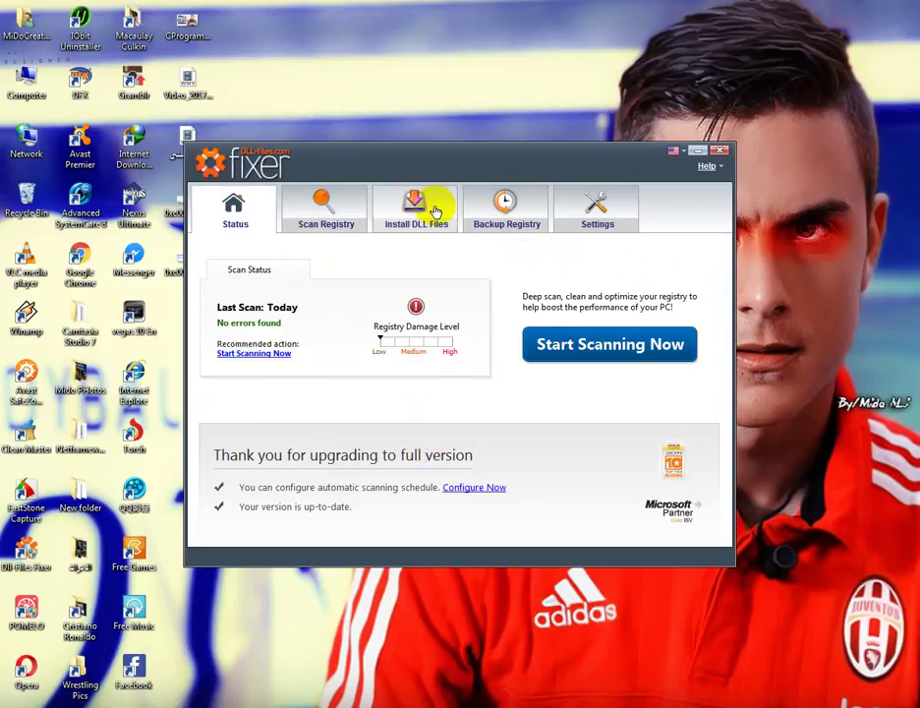
Check the error code in the 0xc00007b-1 image, enter 0xc000007b.dll as the DLL file to install, and close the image.
left_click(440, 218)
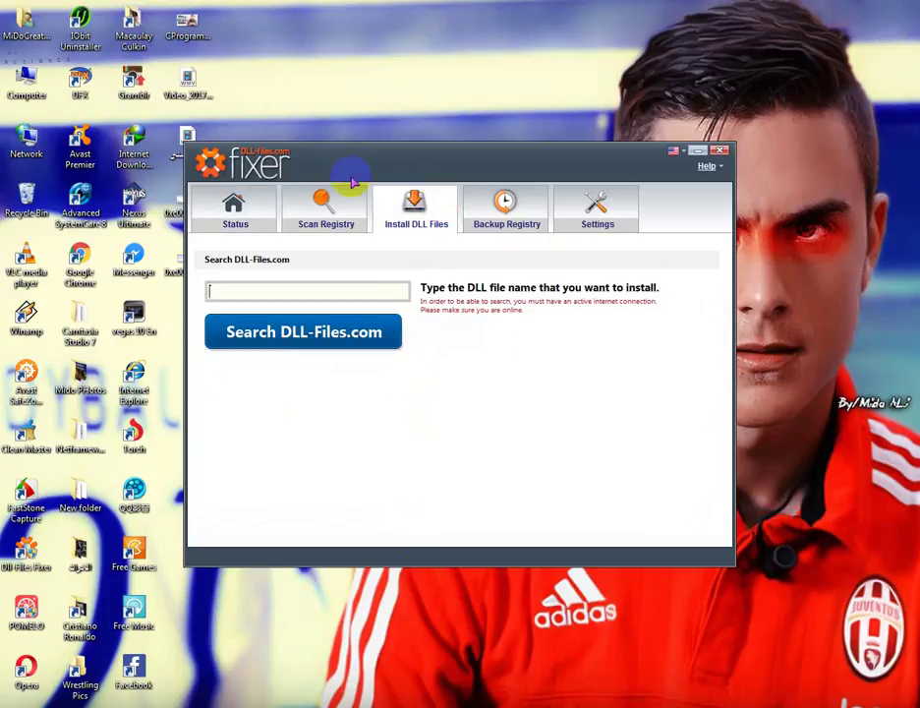
left_click_drag(386, 155, 583, 144)
double_click(188, 254)
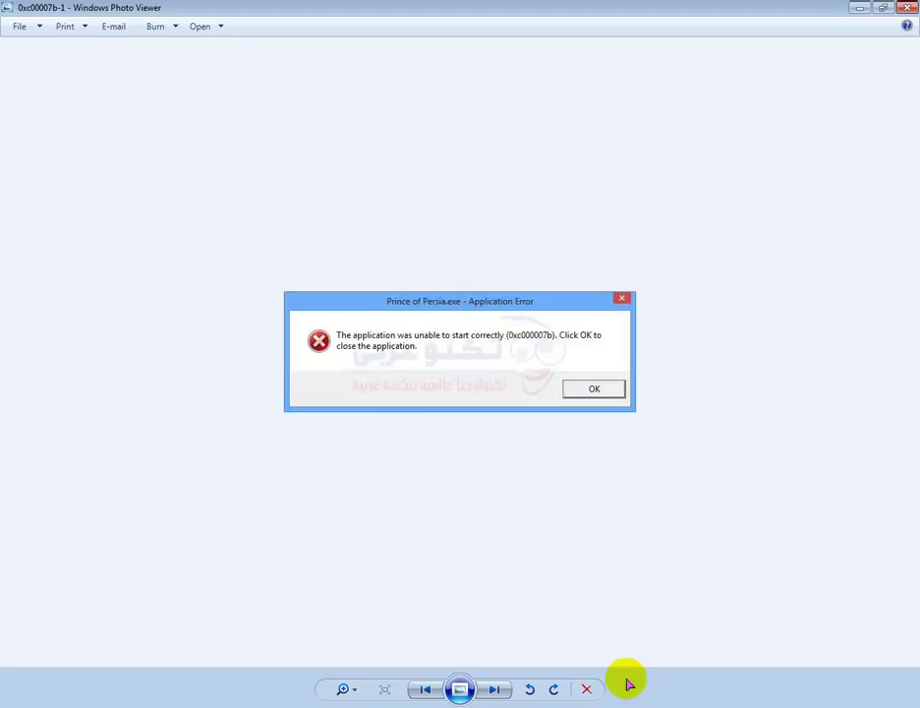
key("alt+Tab")
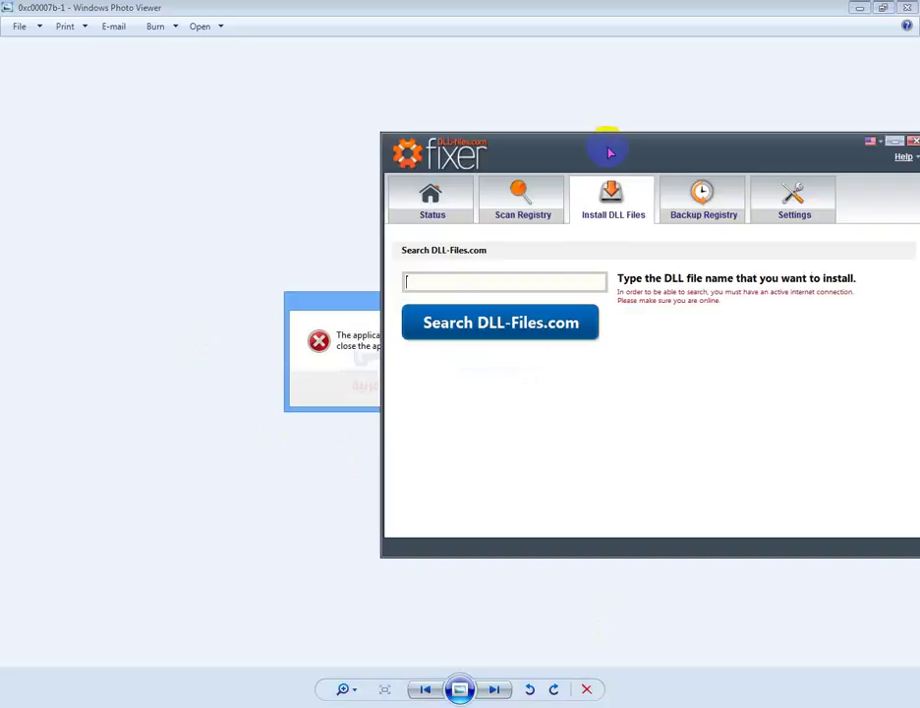
left_click_drag(610, 152, 371, 383)
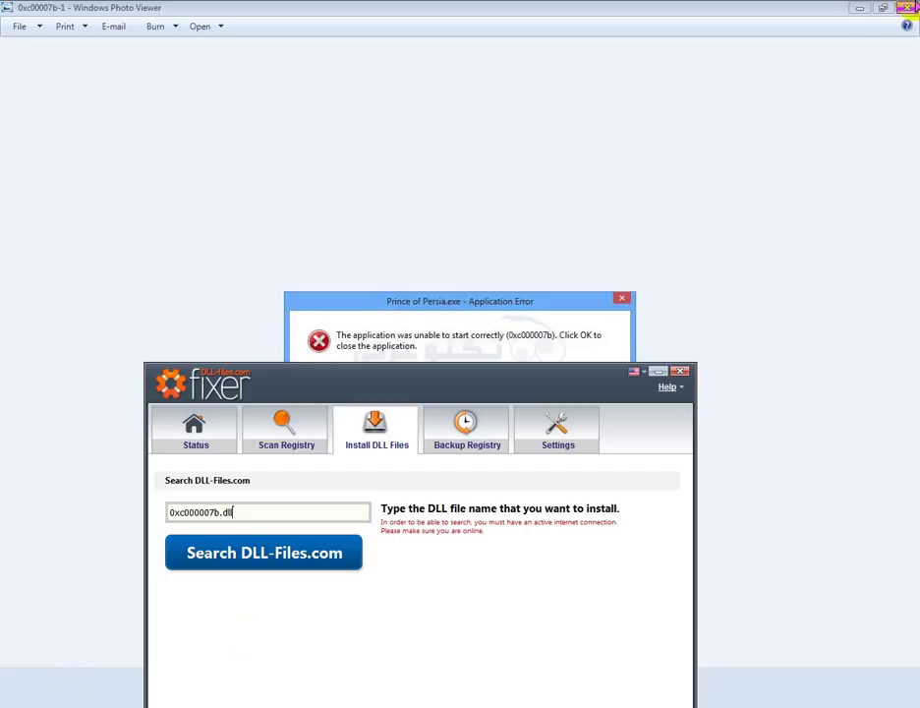
left_click(906, 8)
left_click_drag(480, 395, 593, 173)
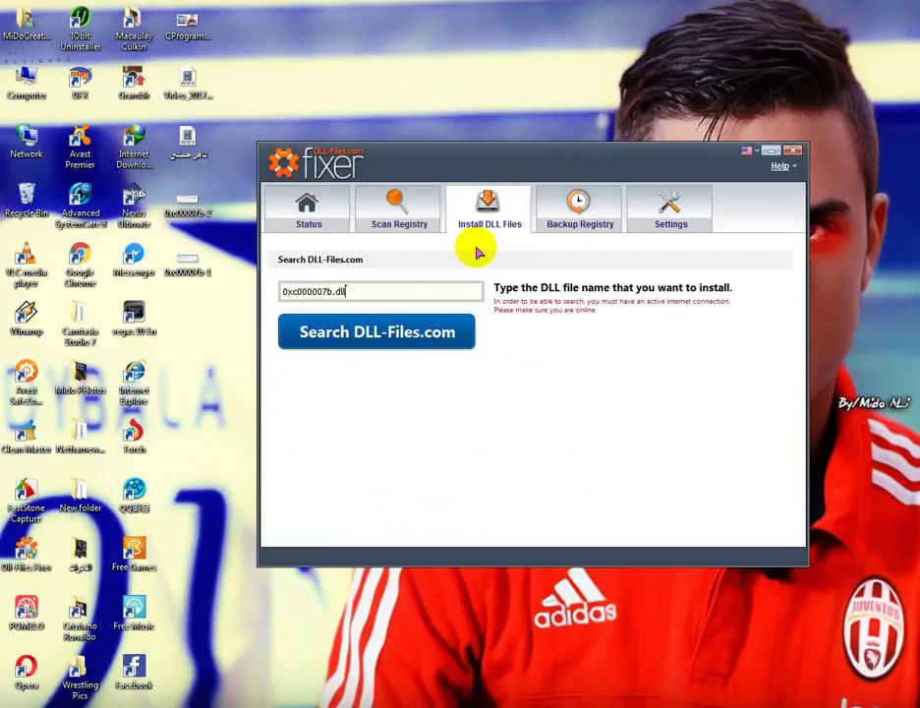
left_click_drag(550, 161, 512, 170)
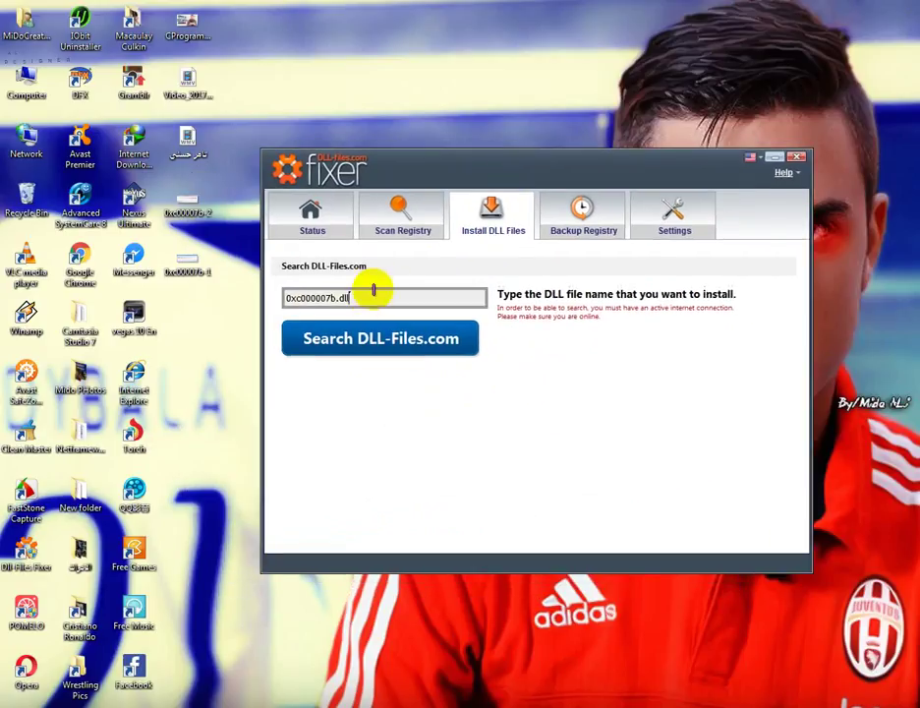
double_click(313, 300)
left_click(359, 492)
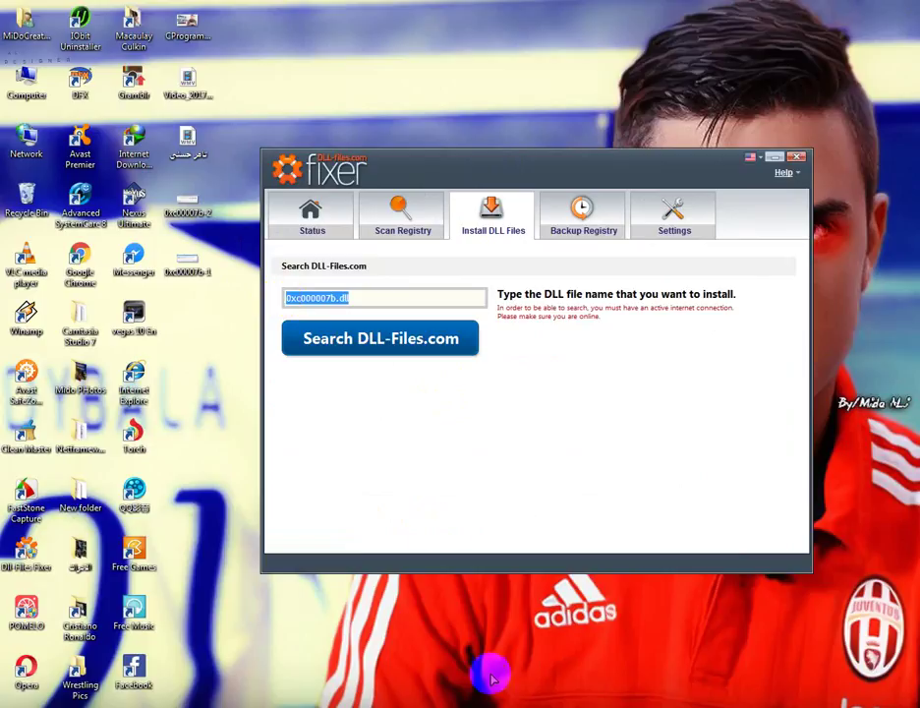
double_click(355, 302)
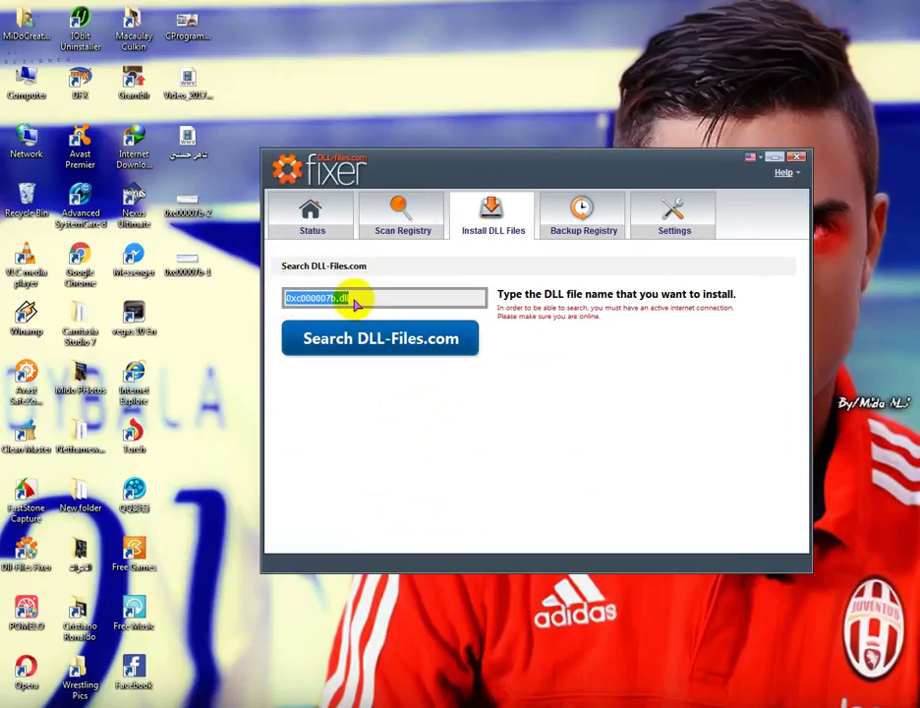
left_click(355, 302)
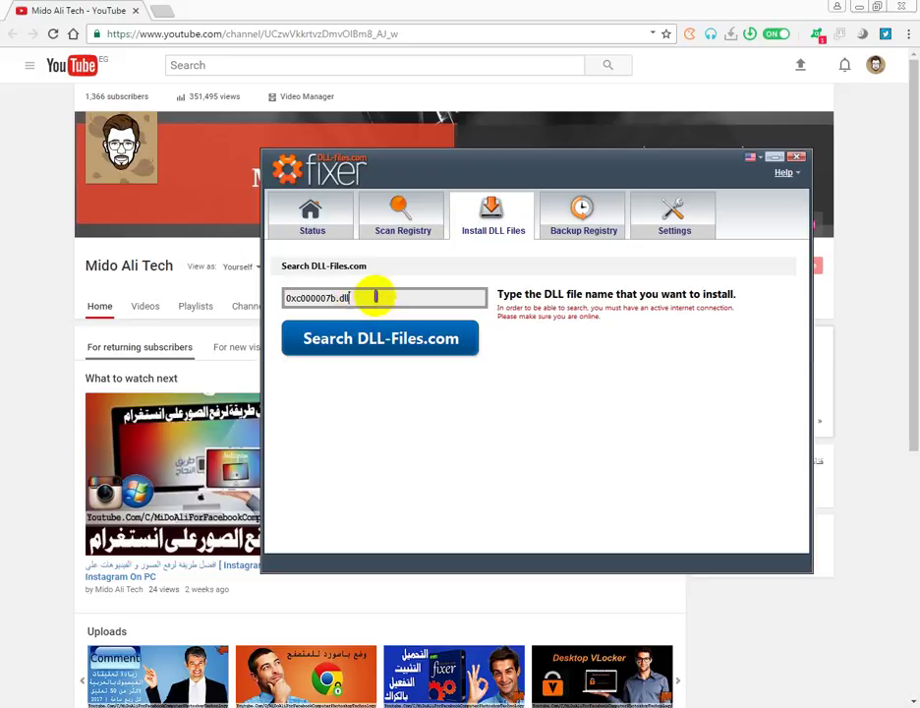
mouse_move(349, 299)
left_mouse_down()
mouse_move(307, 304)
mouse_move(339, 300)
left_mouse_up()
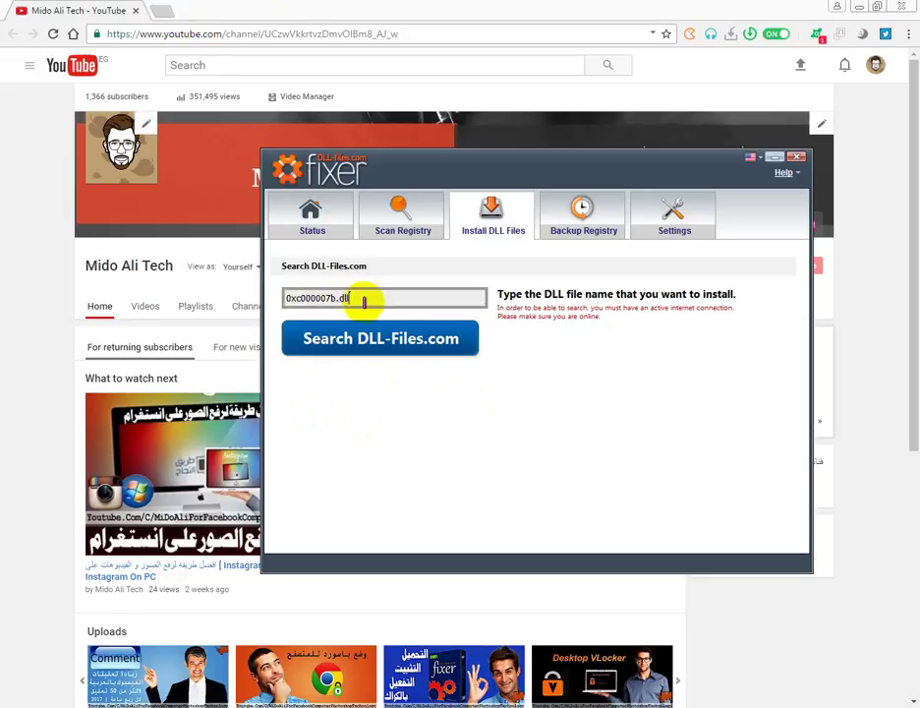
left_click_drag(364, 302, 294, 297)
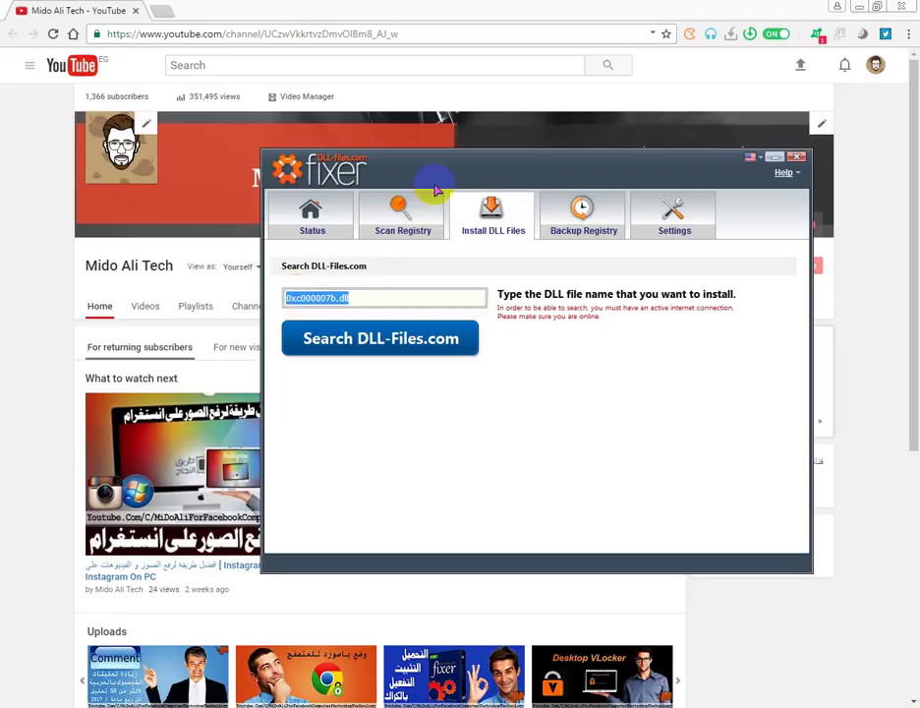
left_click(516, 371)
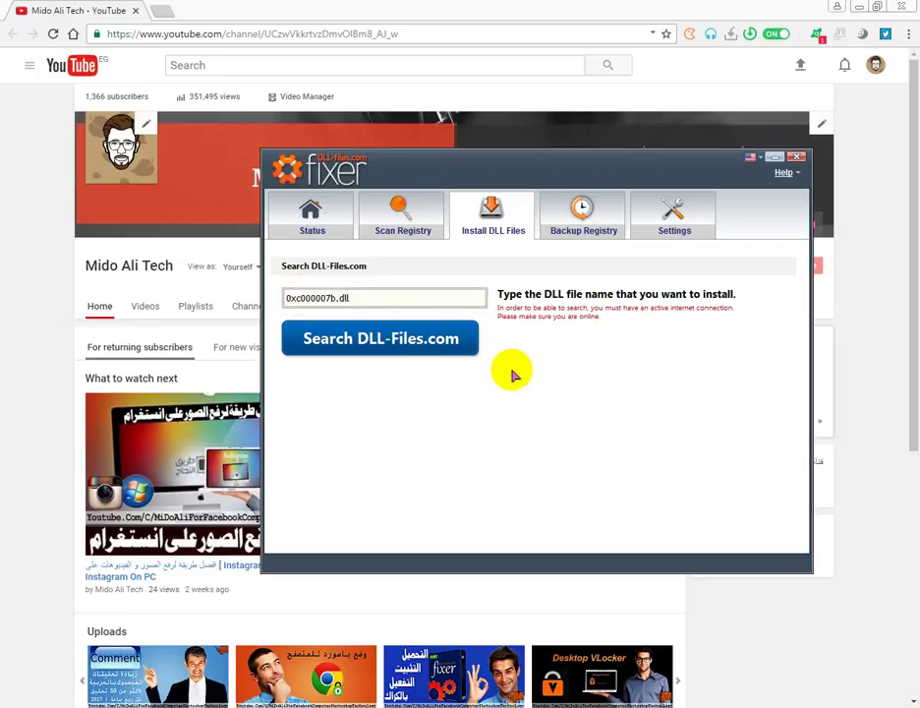
Close DLL-files.com Fixer and copy d3d10 - Copy.dll from the DLL FILES .. MIDO ALI TECH folder on drive F:.
left_click(797, 158)
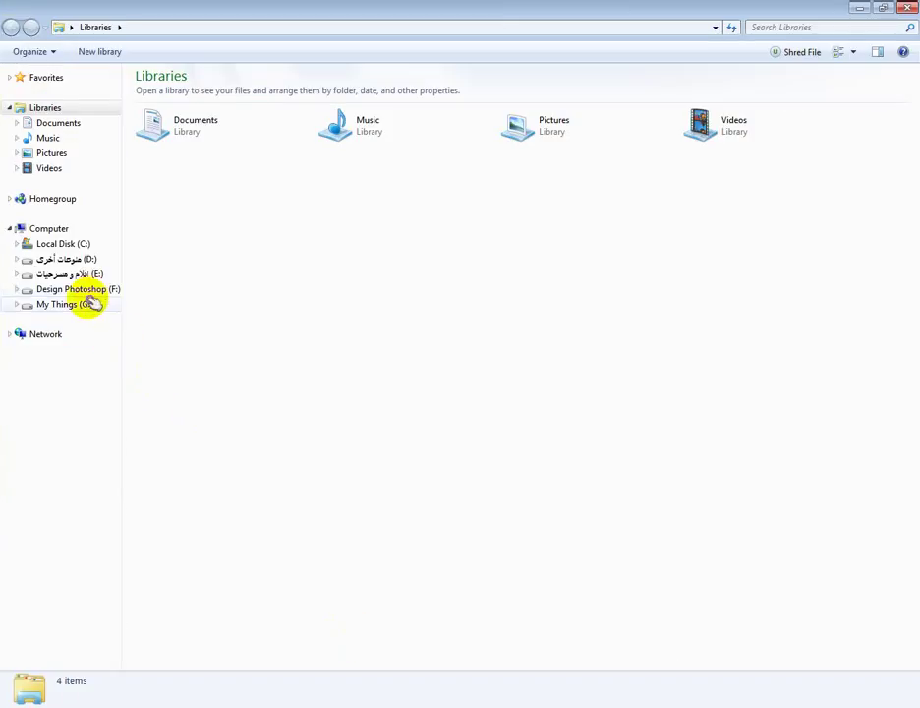
left_click(90, 304)
left_click(96, 289)
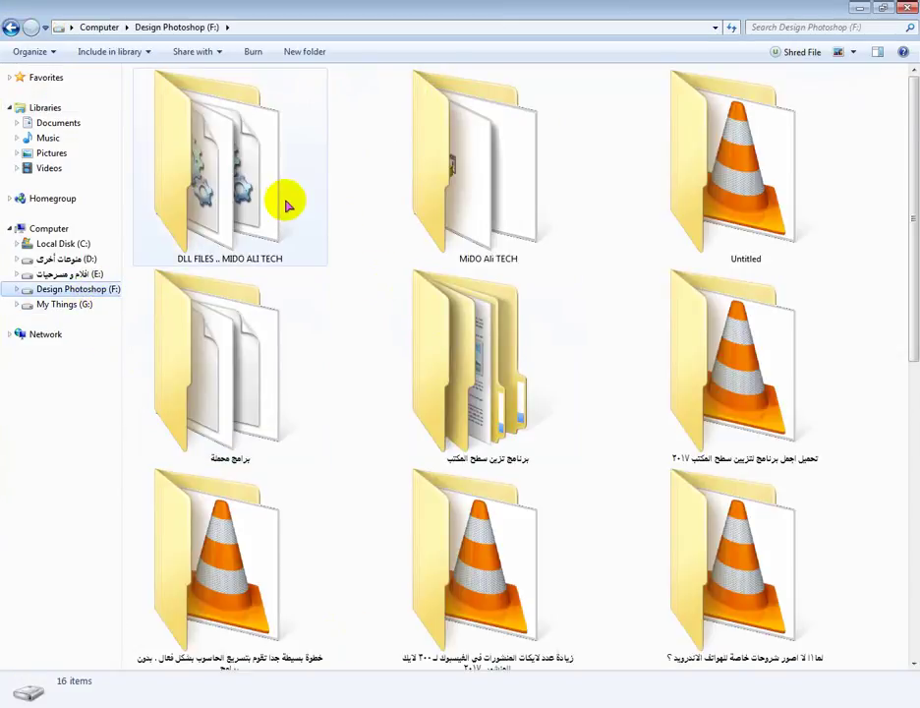
double_click(283, 199)
left_click(183, 155)
right_click(182, 154)
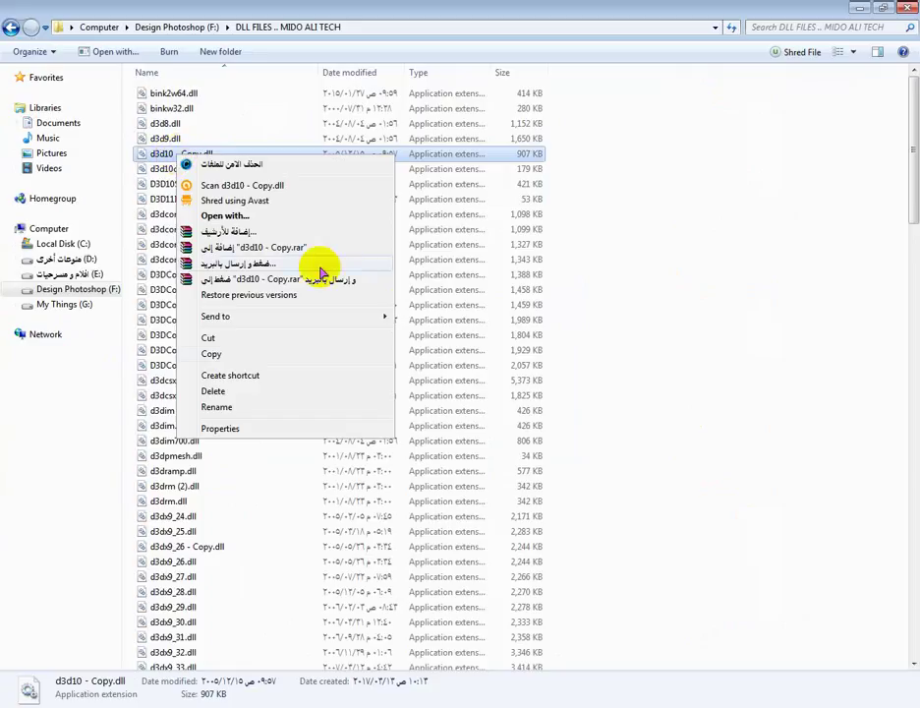
left_click(229, 355)
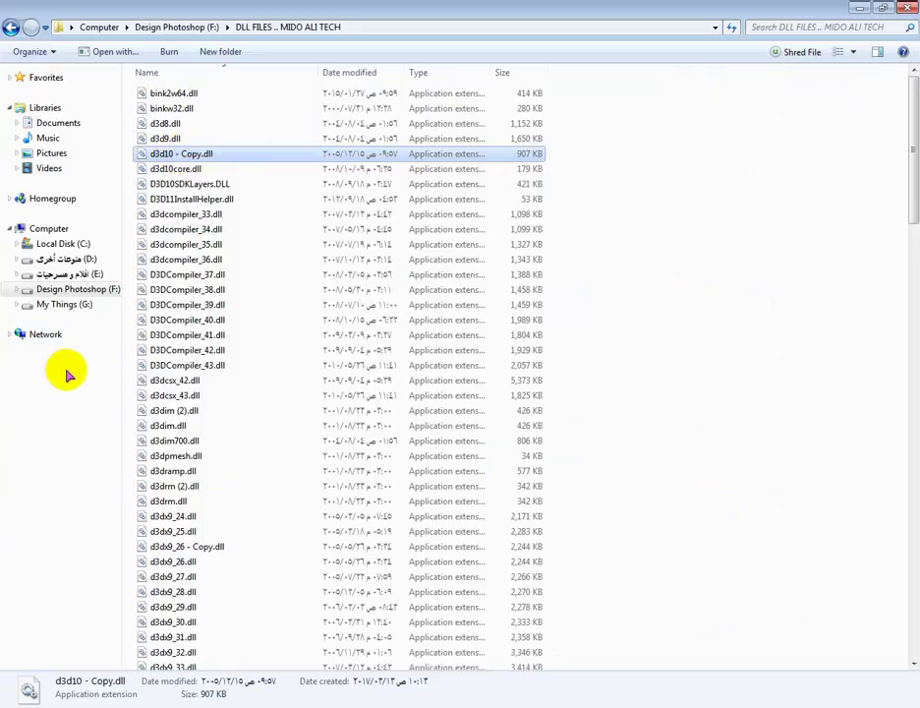
Open Local Disk (C:), check the Windows system type in the computer's properties, and close the System window.
left_click(63, 244)
key("super")
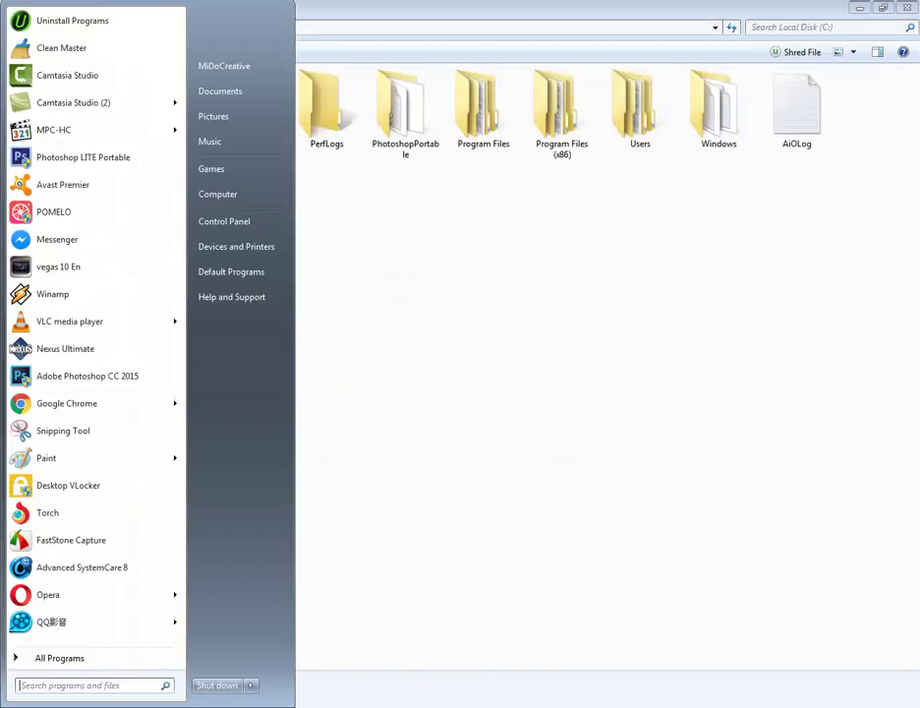
right_click(252, 198)
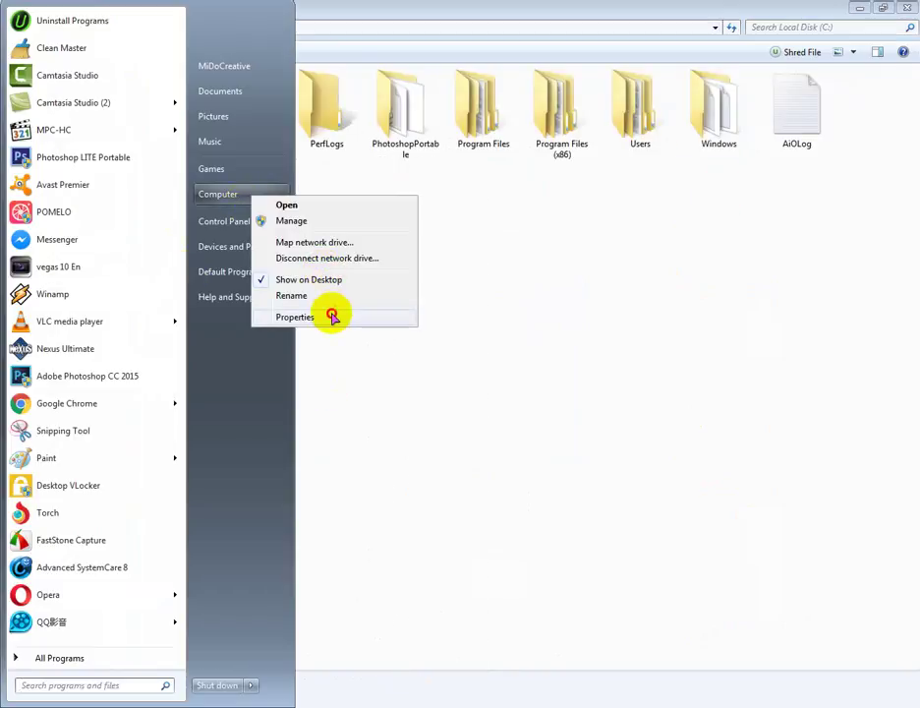
left_click(333, 315)
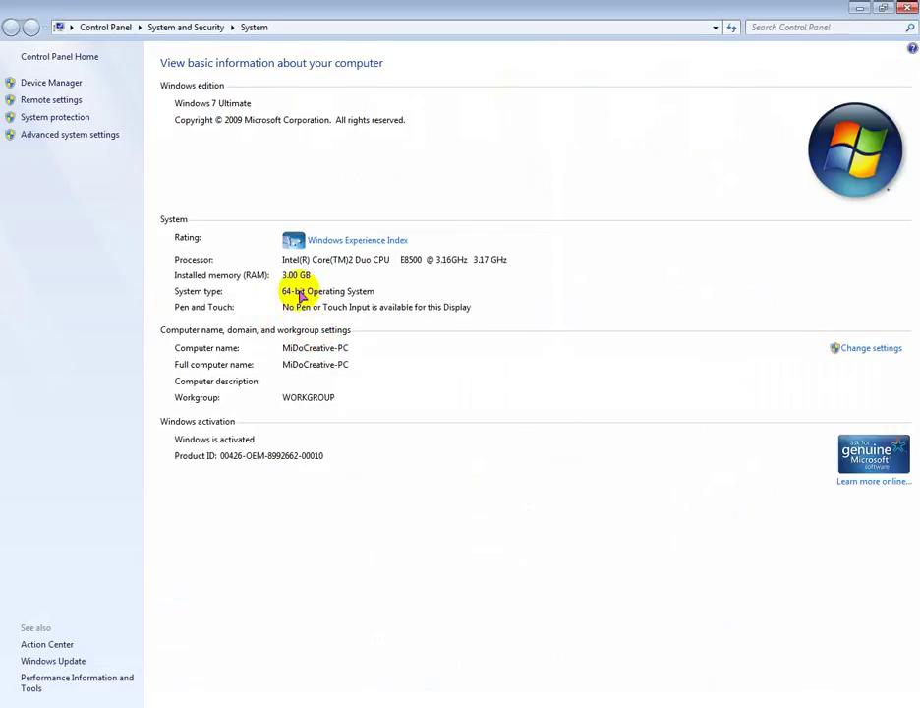
left_click(905, 7)
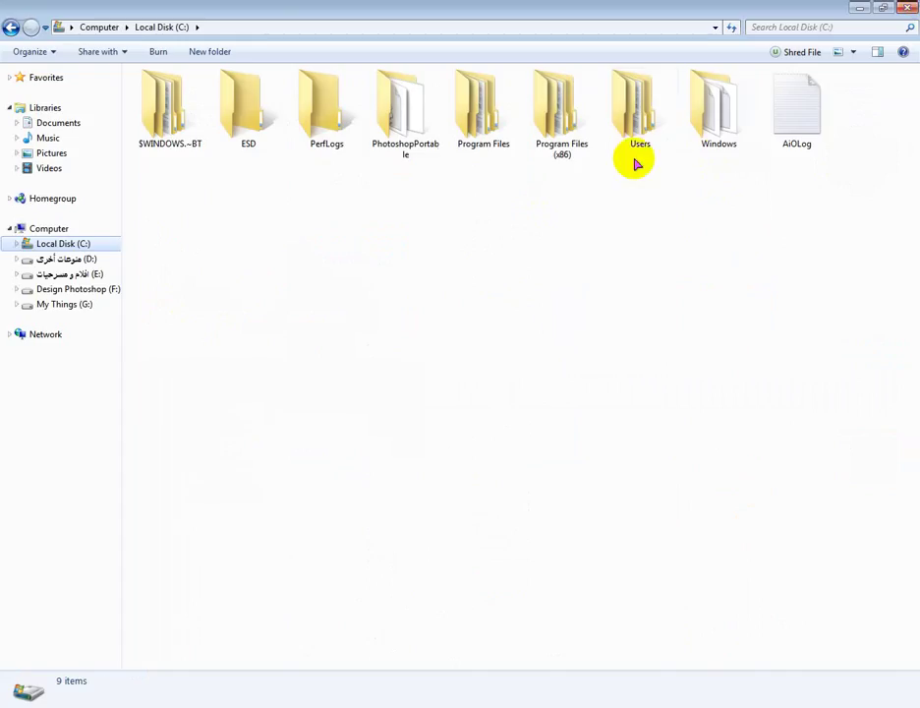
Open the SysWOW64 folder in Windows as the destination for the copied DLL, and close the window without pasting.
double_click(728, 108)
scroll(312, 559, "down", 5)
scroll(313, 559, "down", 1)
left_click(187, 541)
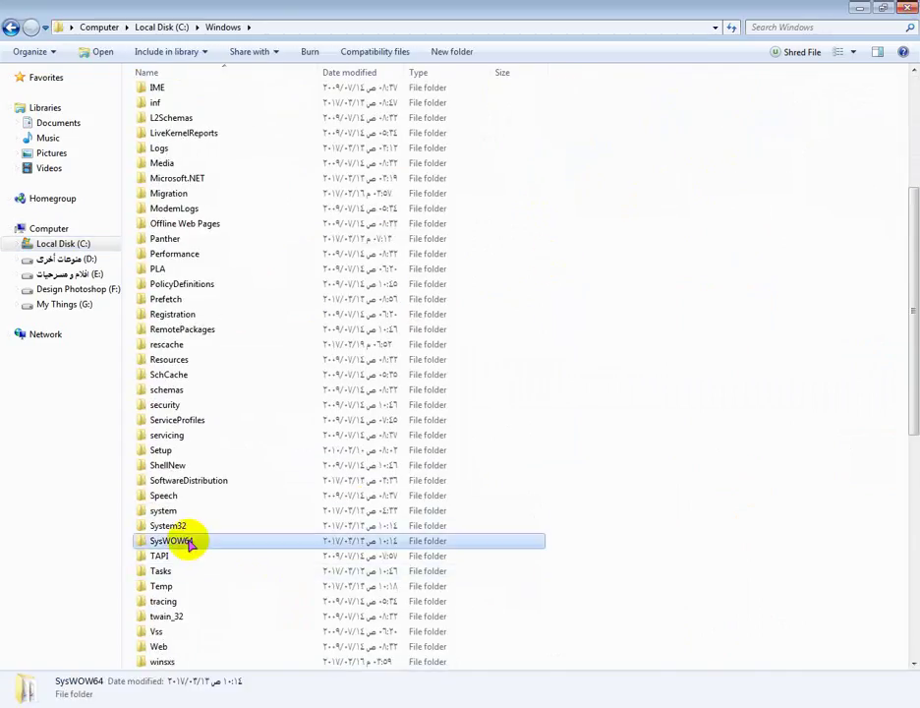
double_click(186, 540)
right_click(654, 421)
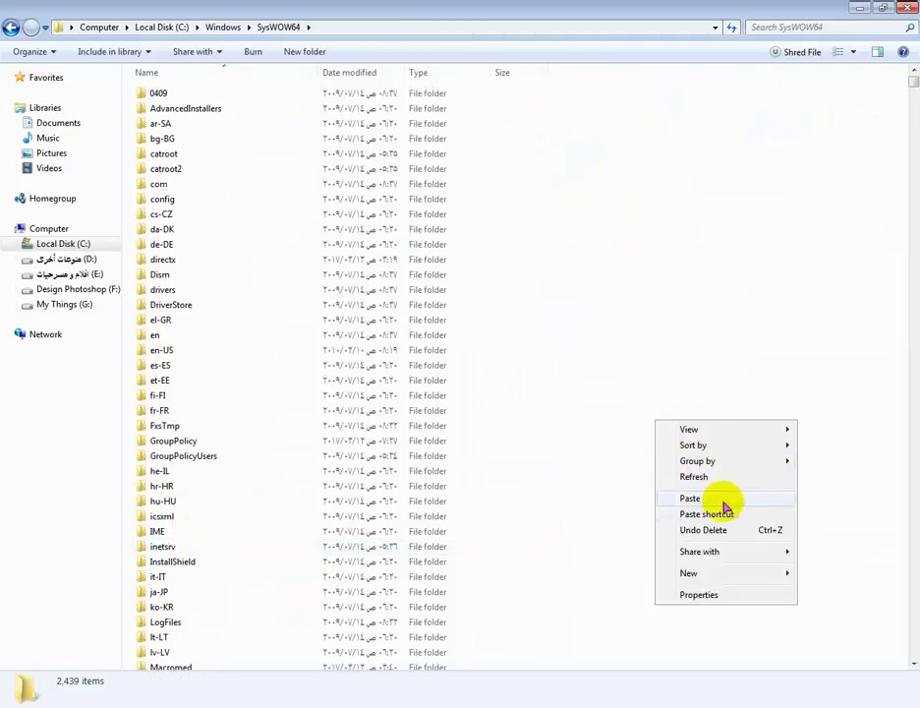
left_click(909, 283)
left_click(906, 7)
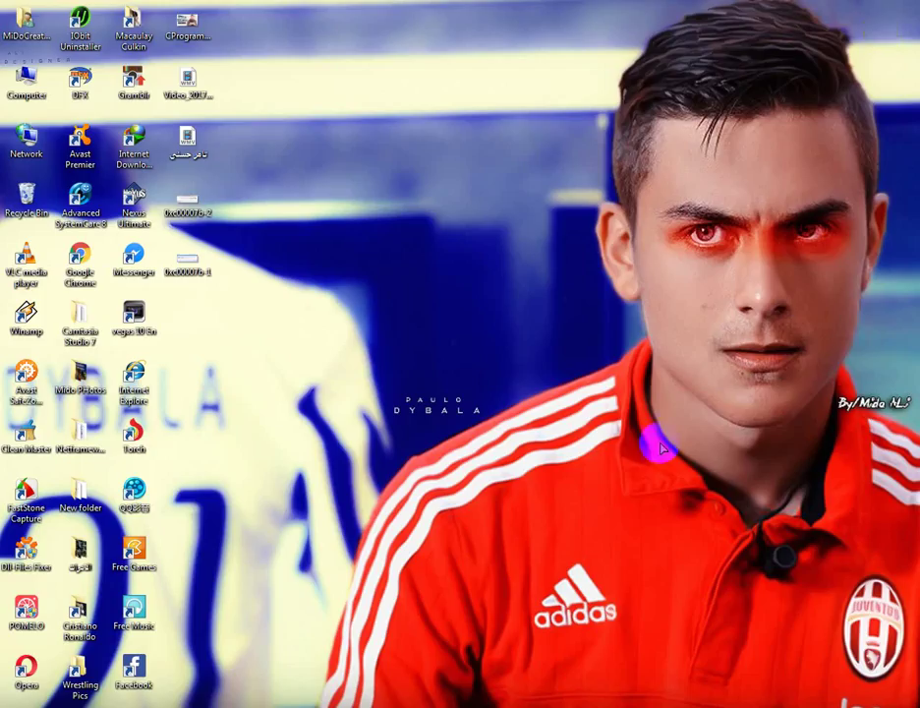